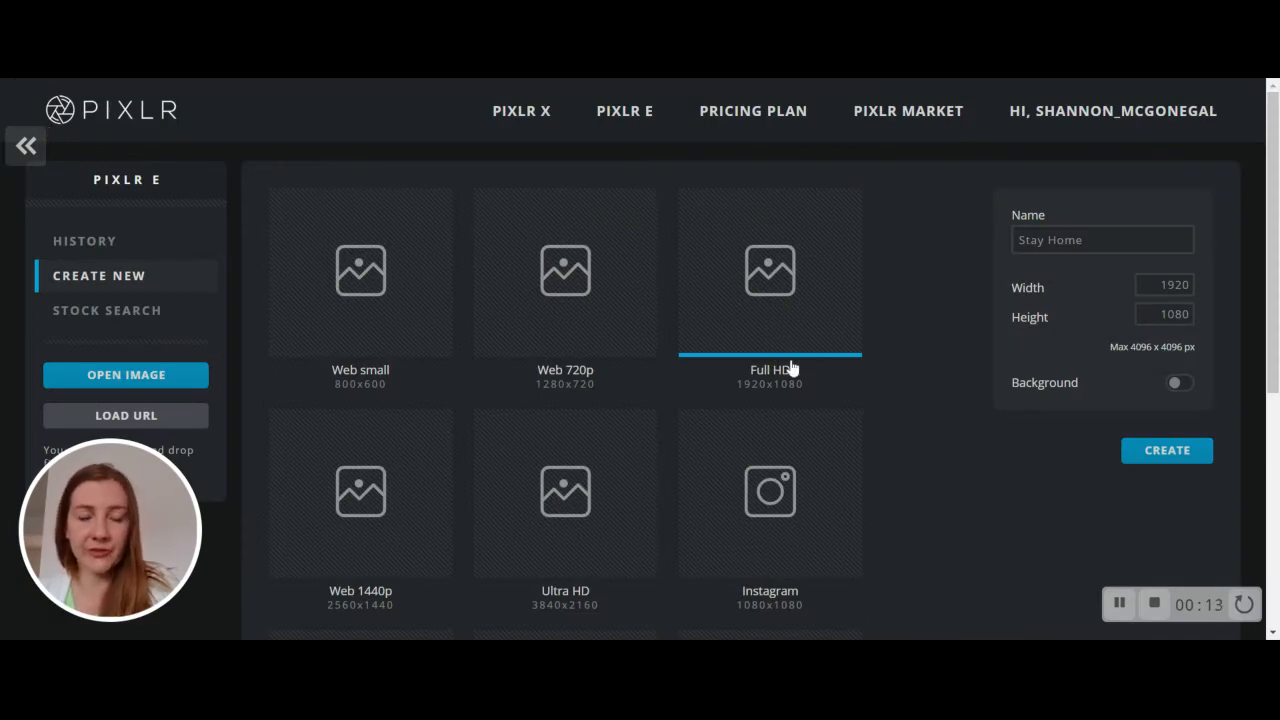
- Create a new Full HD 1920 x 1080 image named Stay Home without a background, and close the older duplicate Stay Home document
scroll(730, 400, "down", 4)
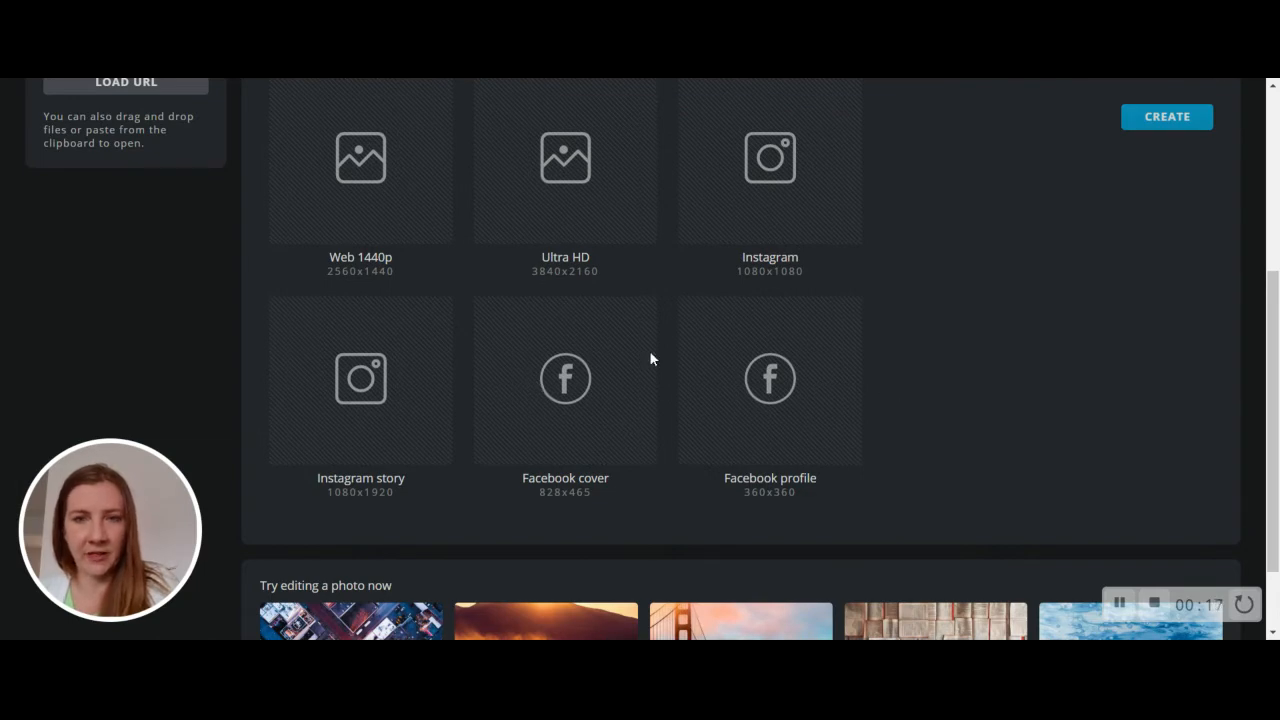
scroll(697, 357, "up", 3)
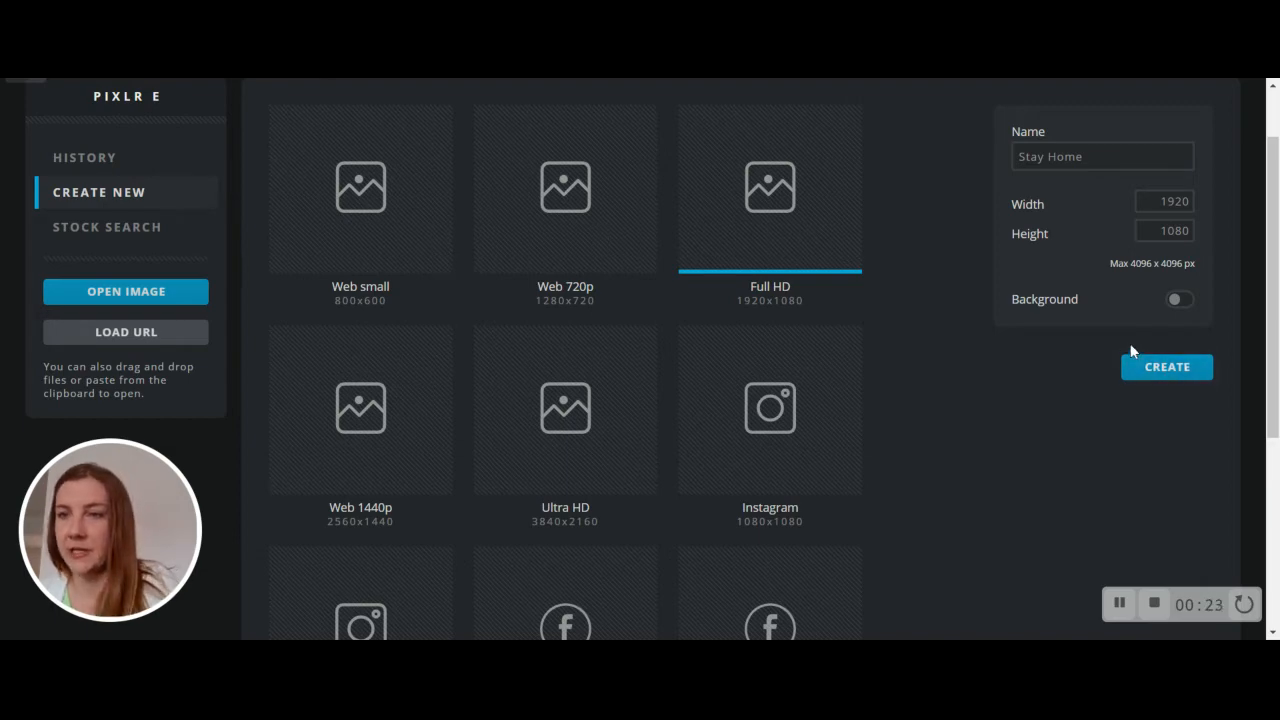
left_click(1150, 156)
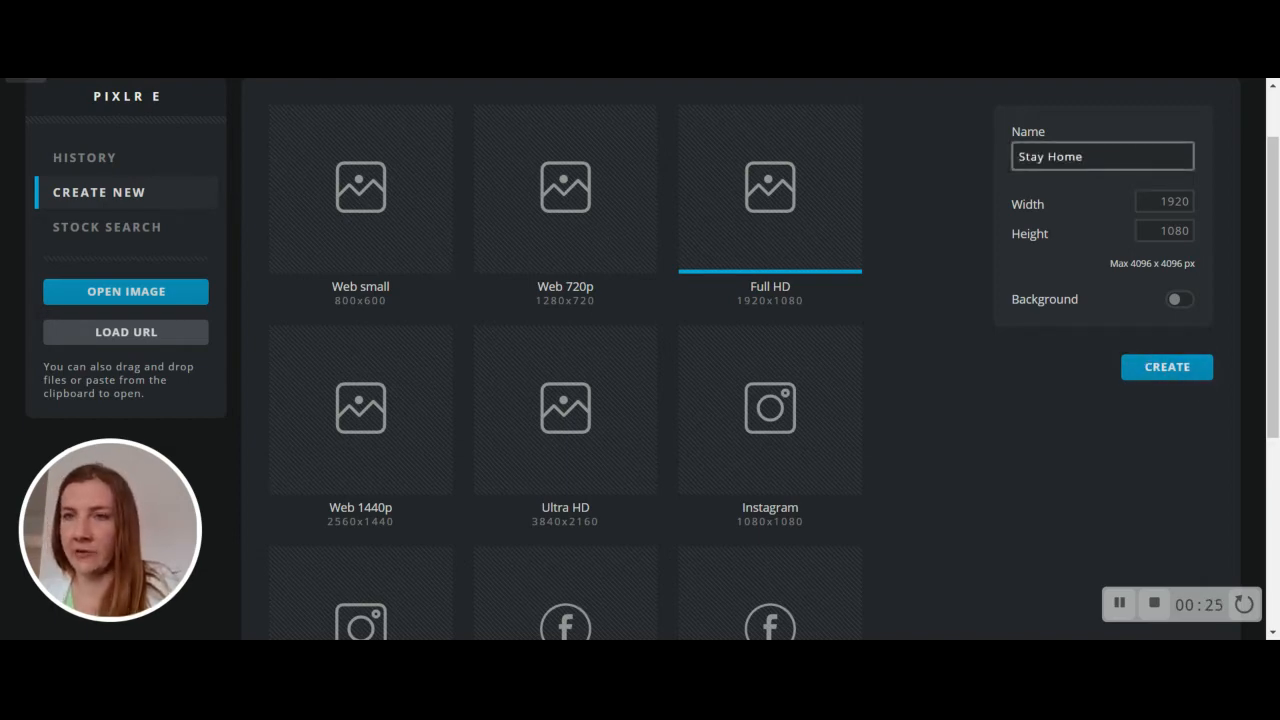
left_click(1187, 375)
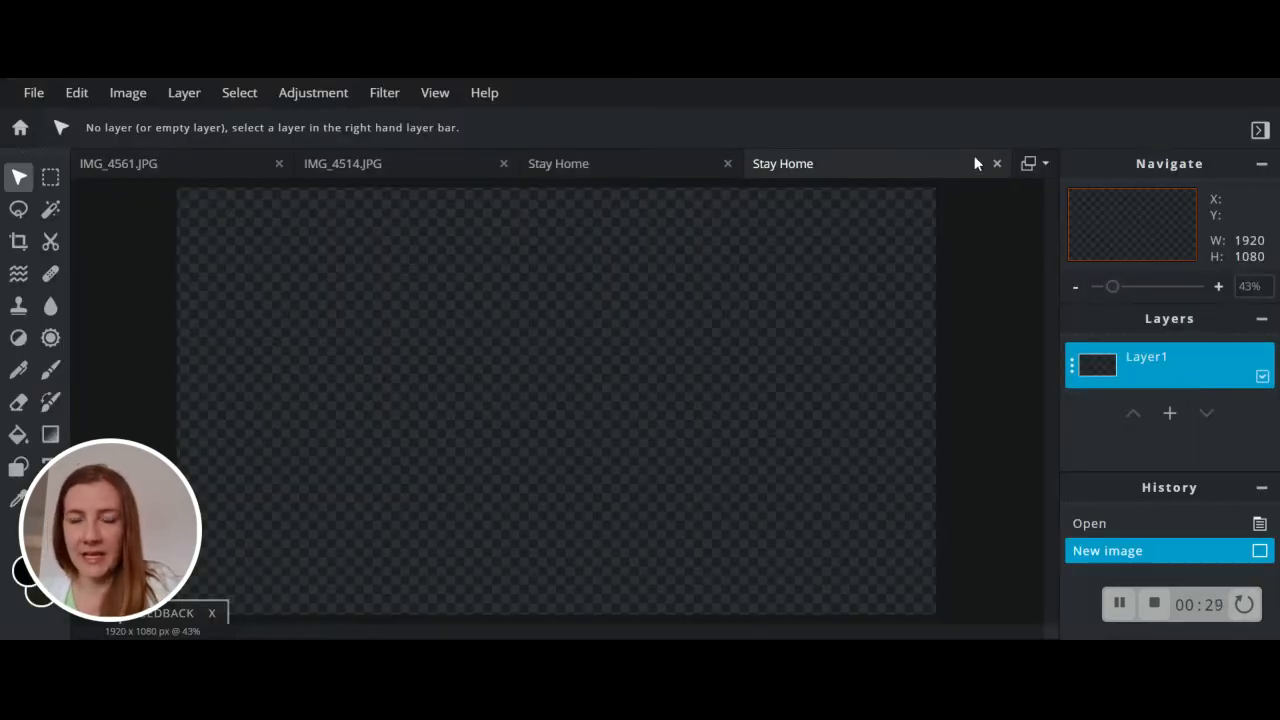
left_click(727, 164)
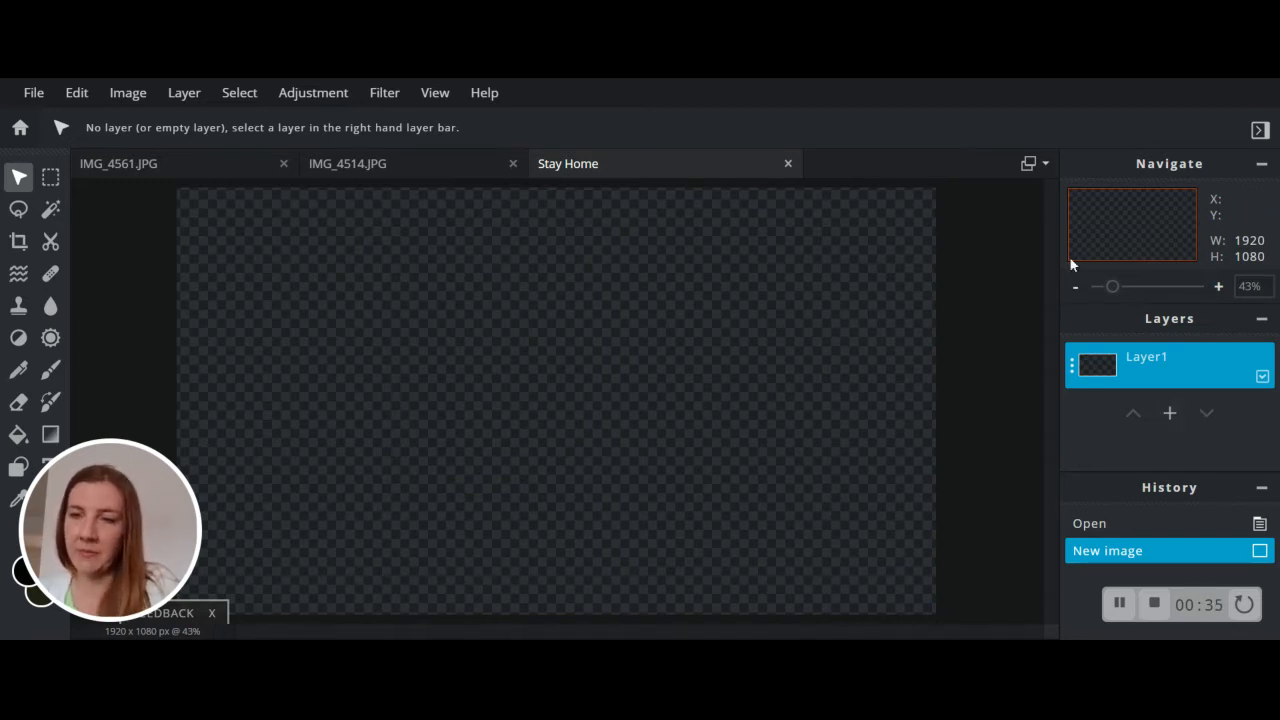
- Add s.jpg as an image layer and scale it to 330 x 440 px in the canvas's upper-left corner
left_click(1171, 424)
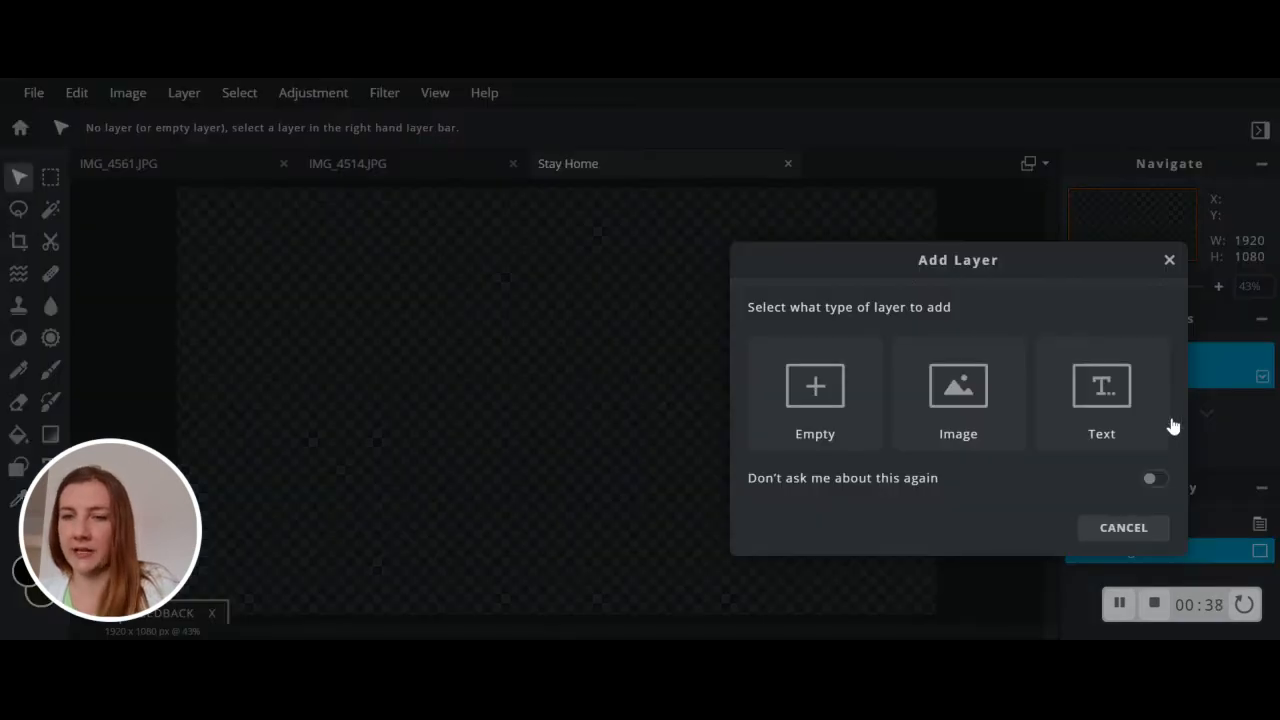
left_click(983, 412)
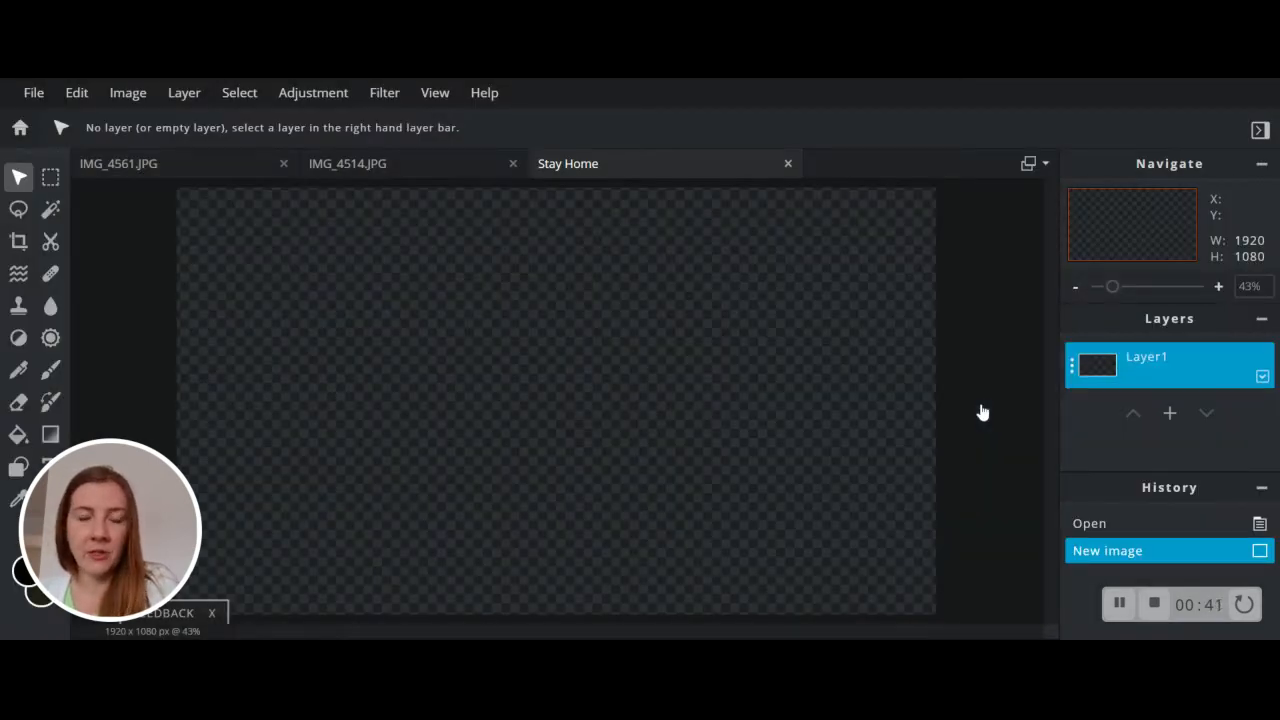
double_click(380, 245)
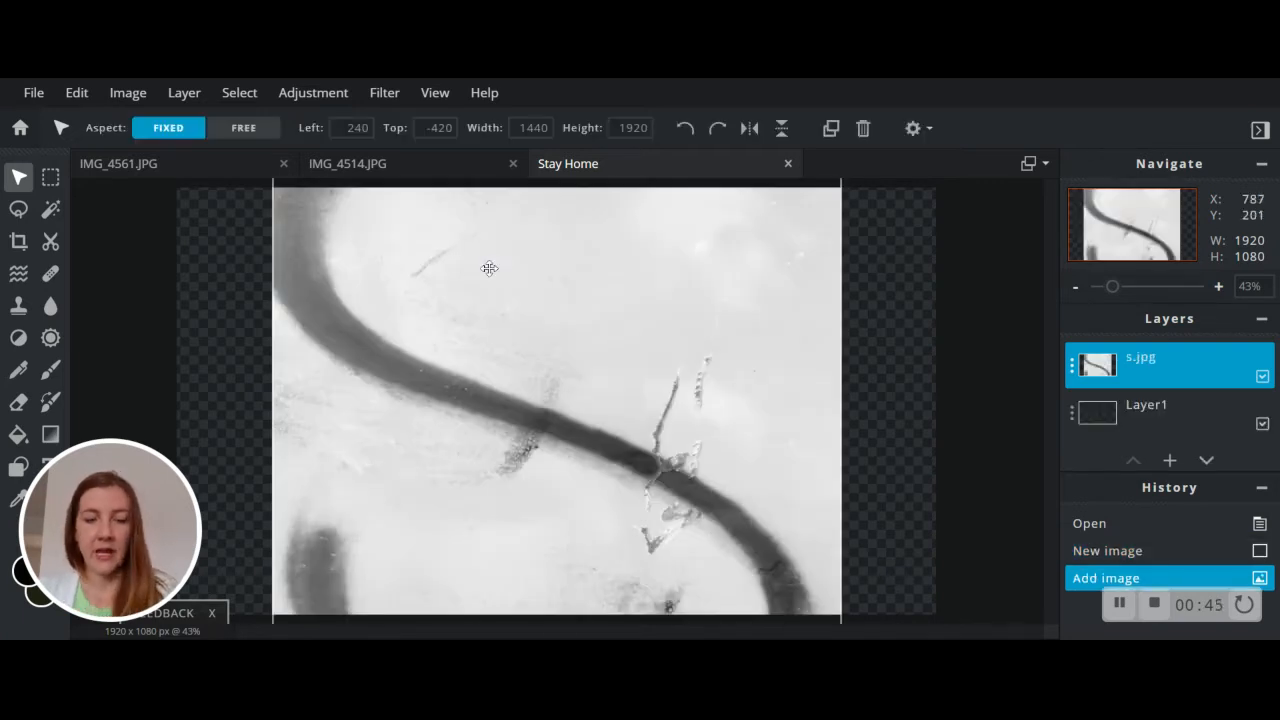
scroll(489, 268, "down", 3)
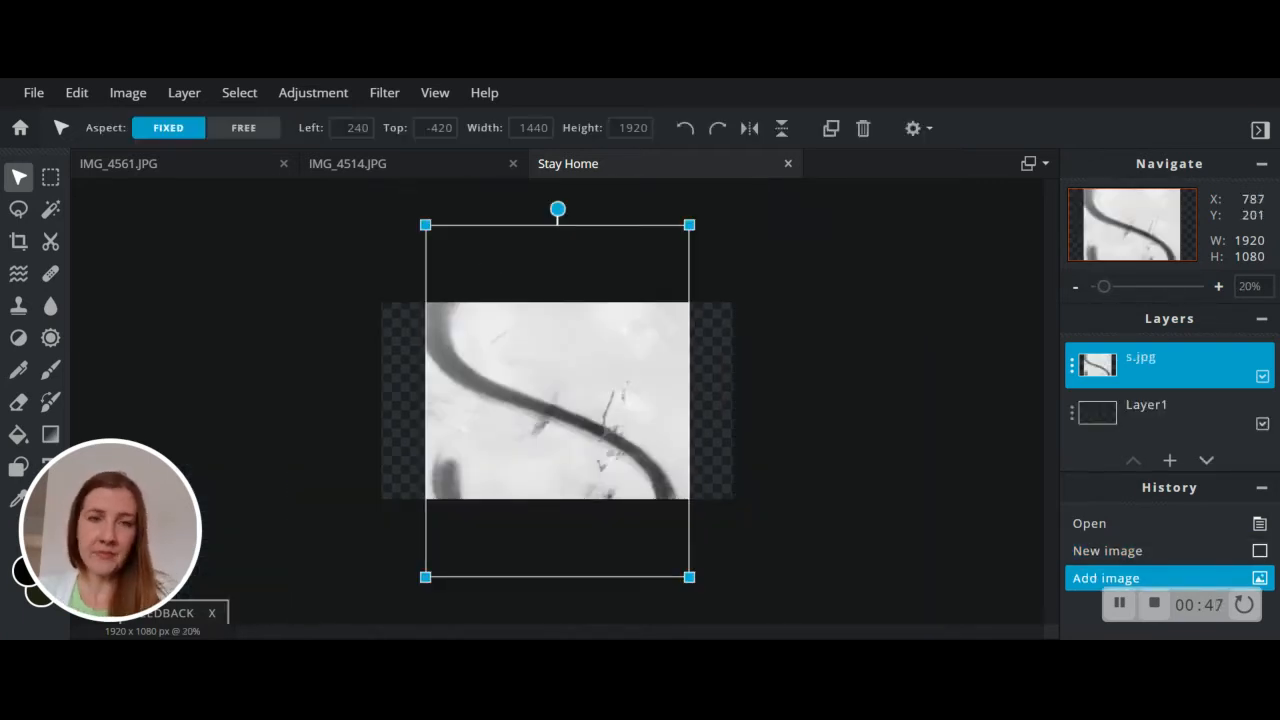
left_click_drag(425, 224, 593, 440)
left_click_drag(638, 477, 453, 382)
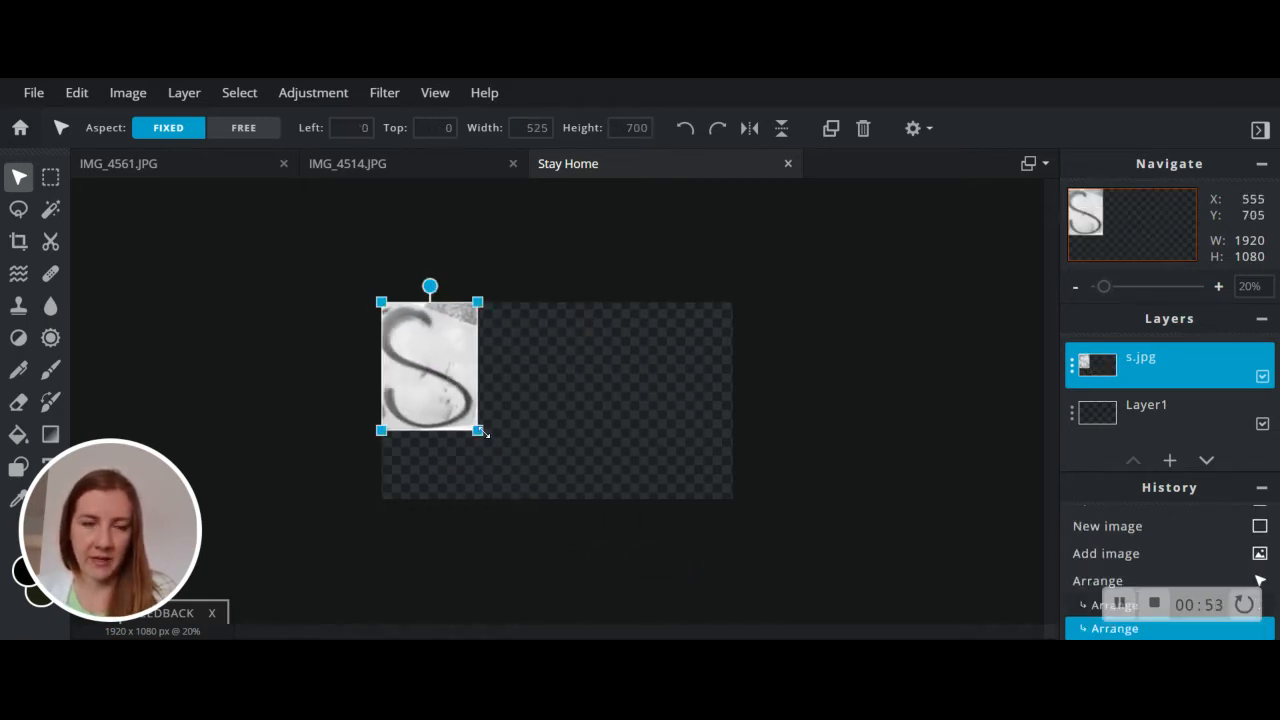
left_click_drag(477, 430, 448, 397)
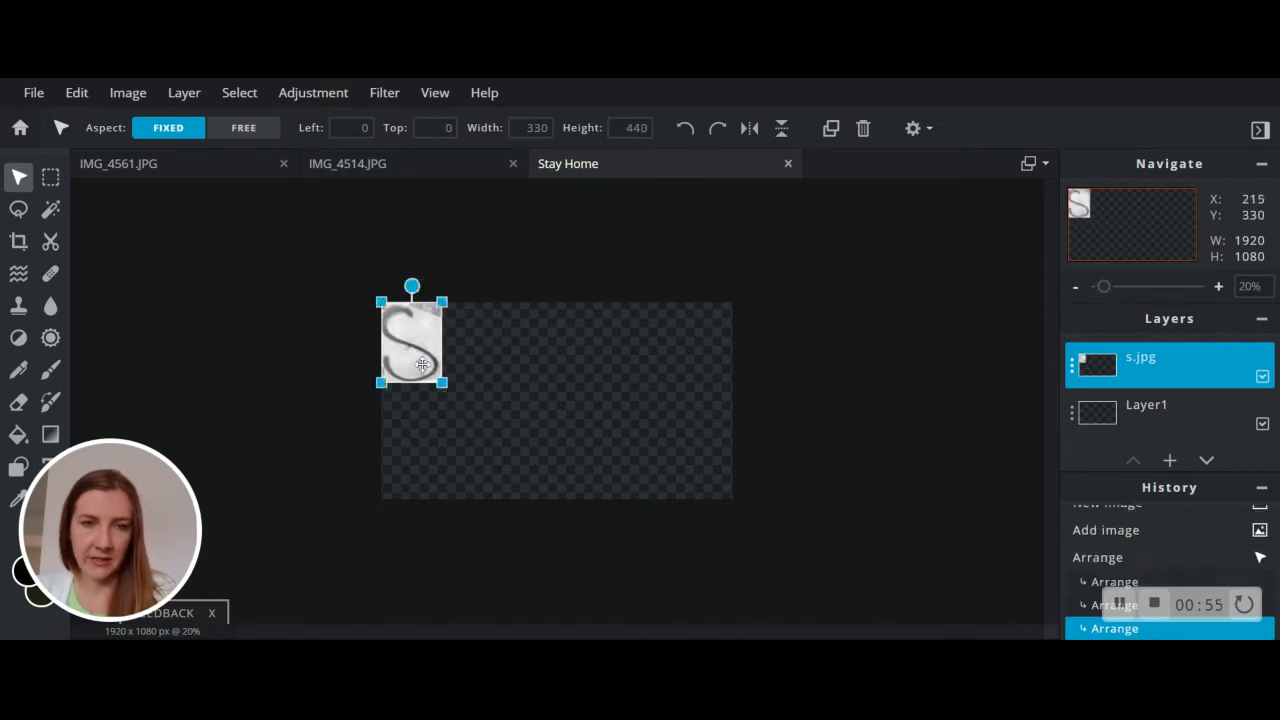
left_click(538, 261)
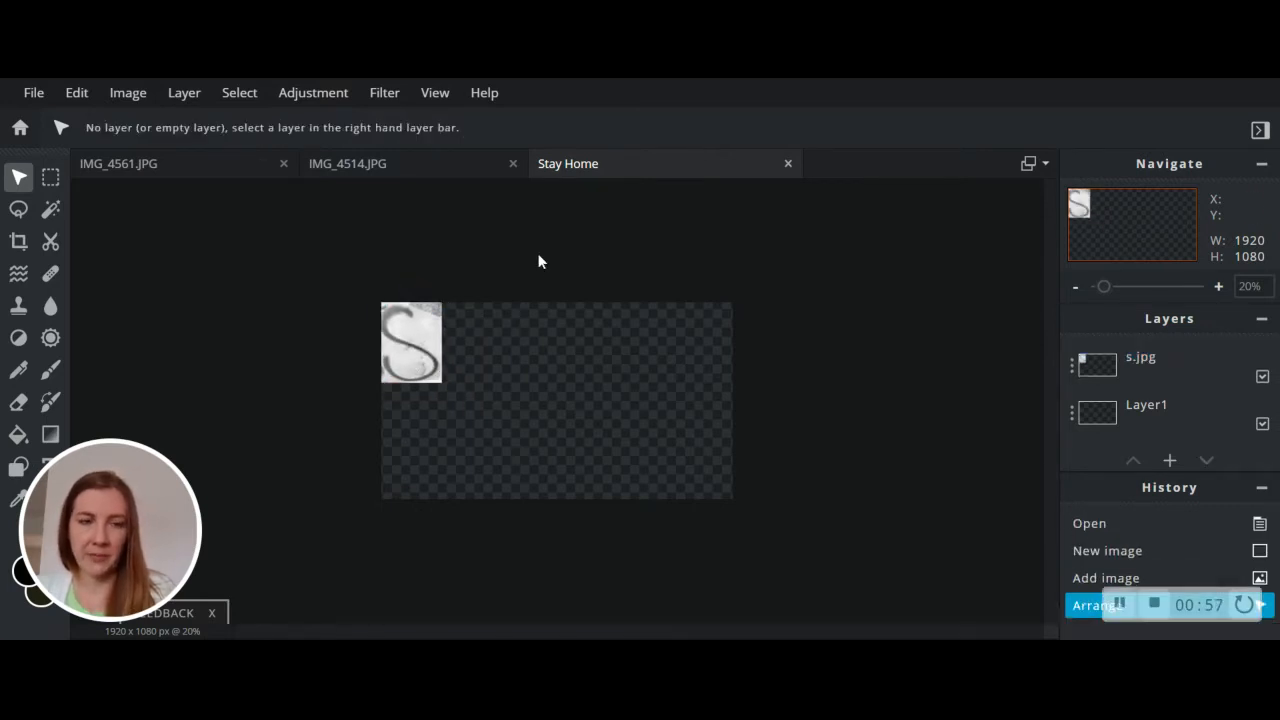
- Add t.jpg as an image layer, scale it to the height of the S picture and place it directly to its right
left_click(1170, 462)
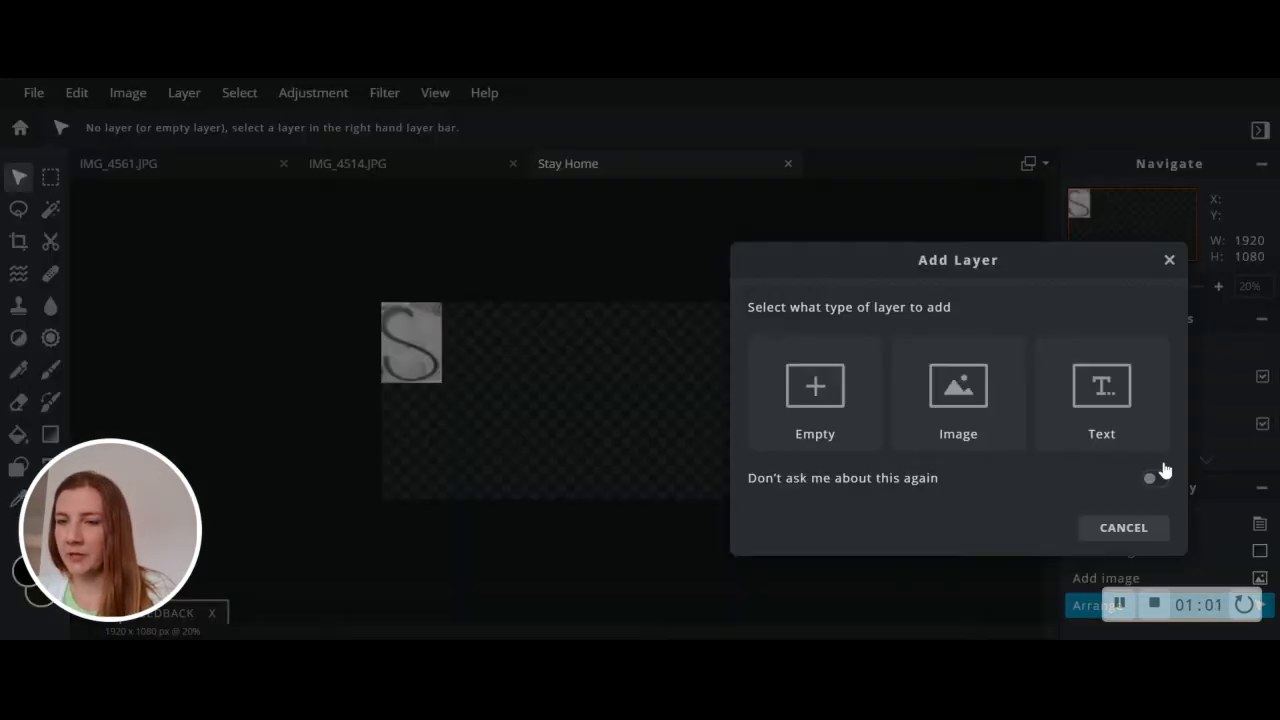
left_click(945, 400)
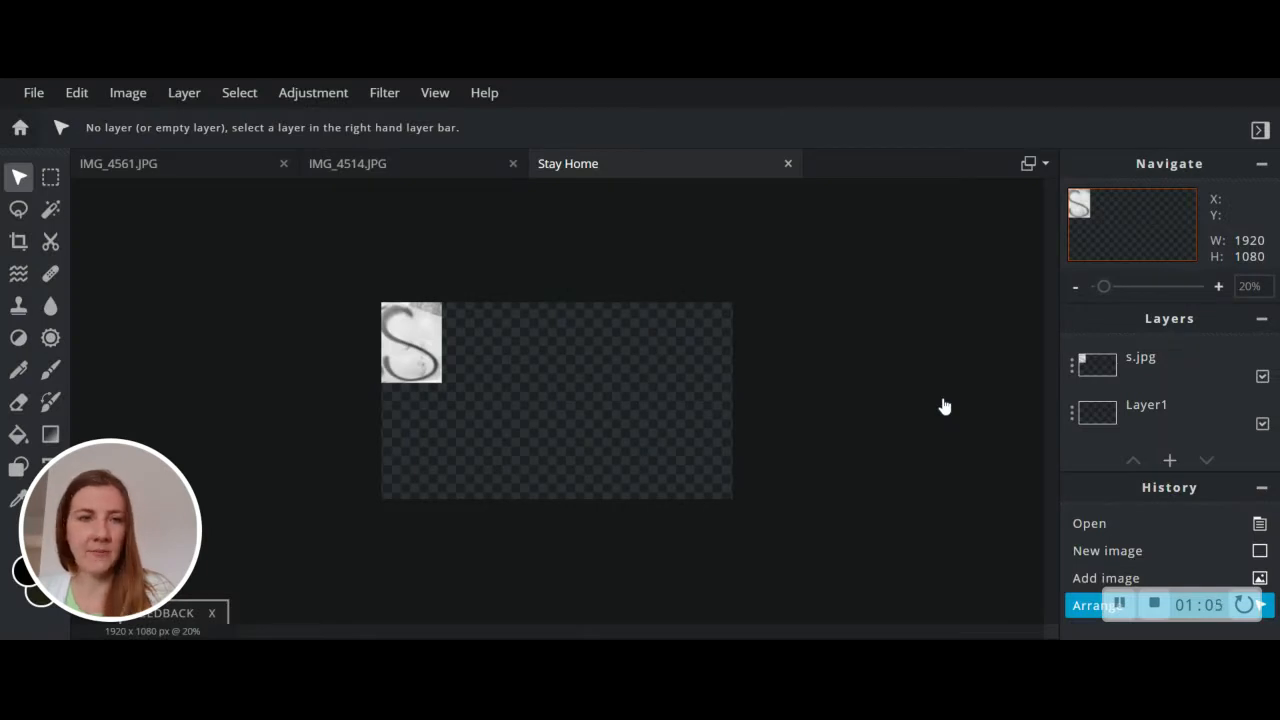
double_click(197, 235)
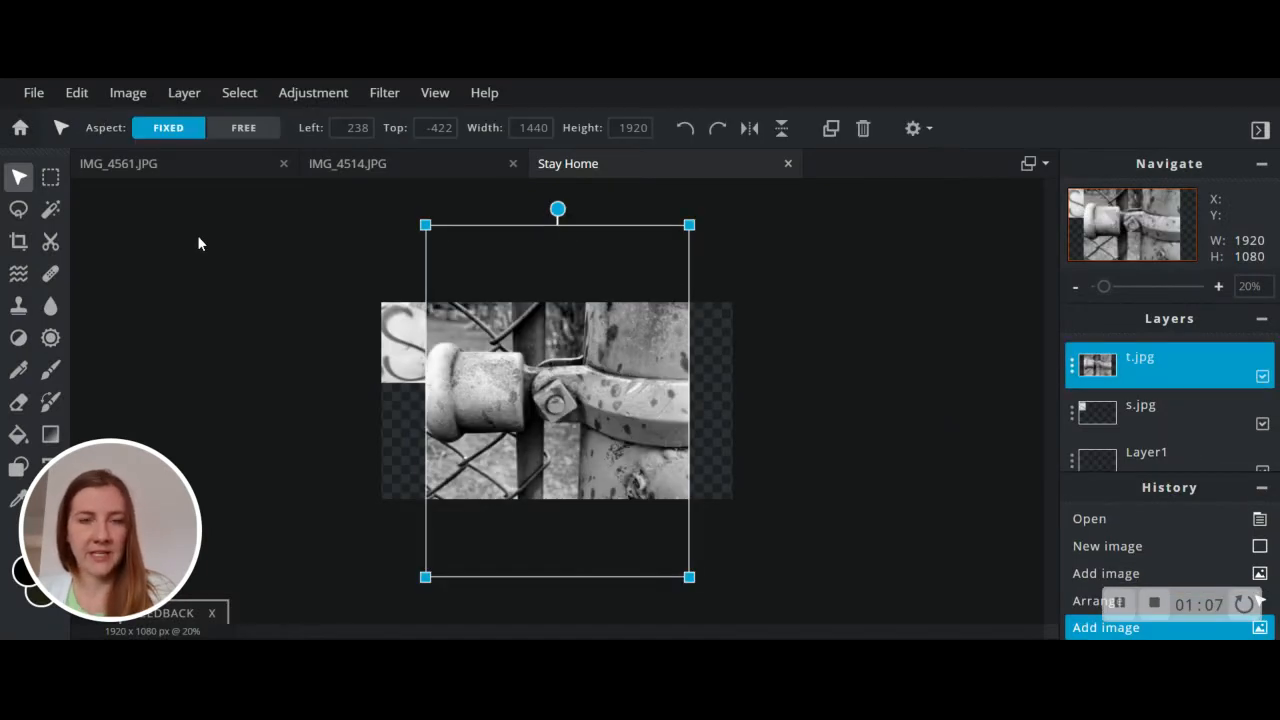
left_click_drag(424, 224, 578, 370)
left_click_drag(626, 444, 489, 306)
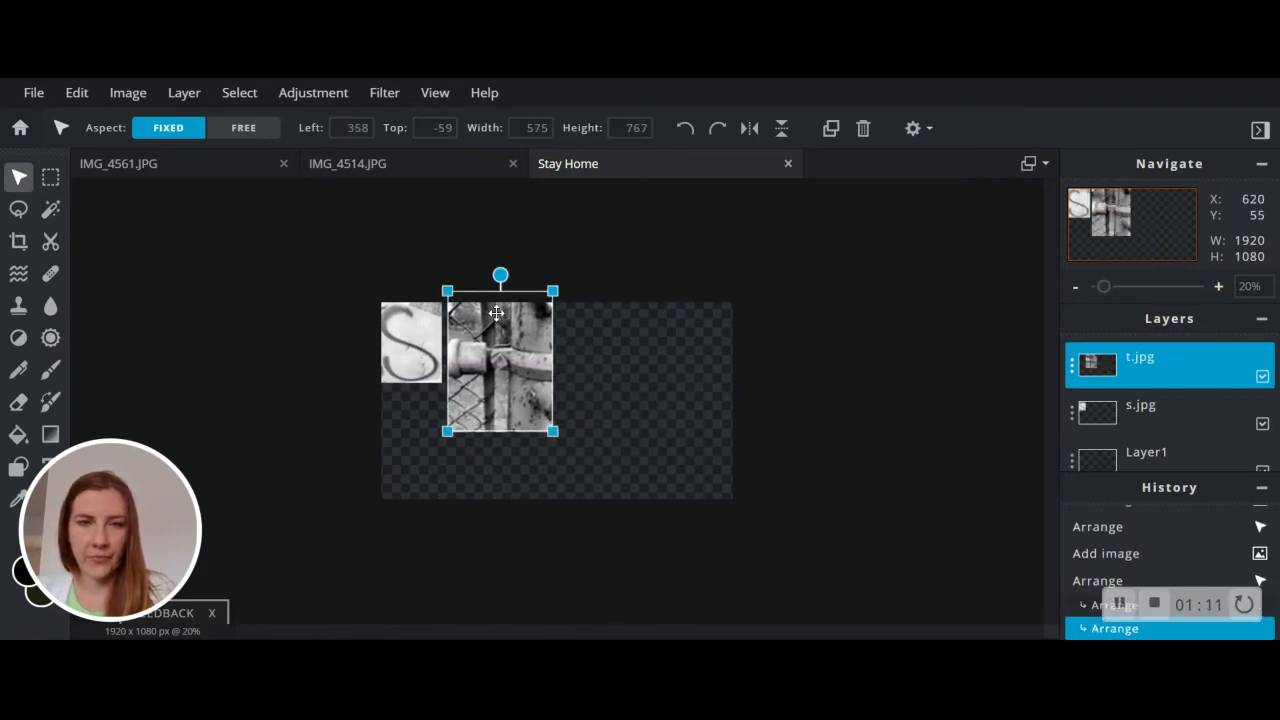
left_click_drag(555, 432, 509, 394)
left_click_drag(468, 322, 459, 337)
left_click_drag(500, 379, 502, 382)
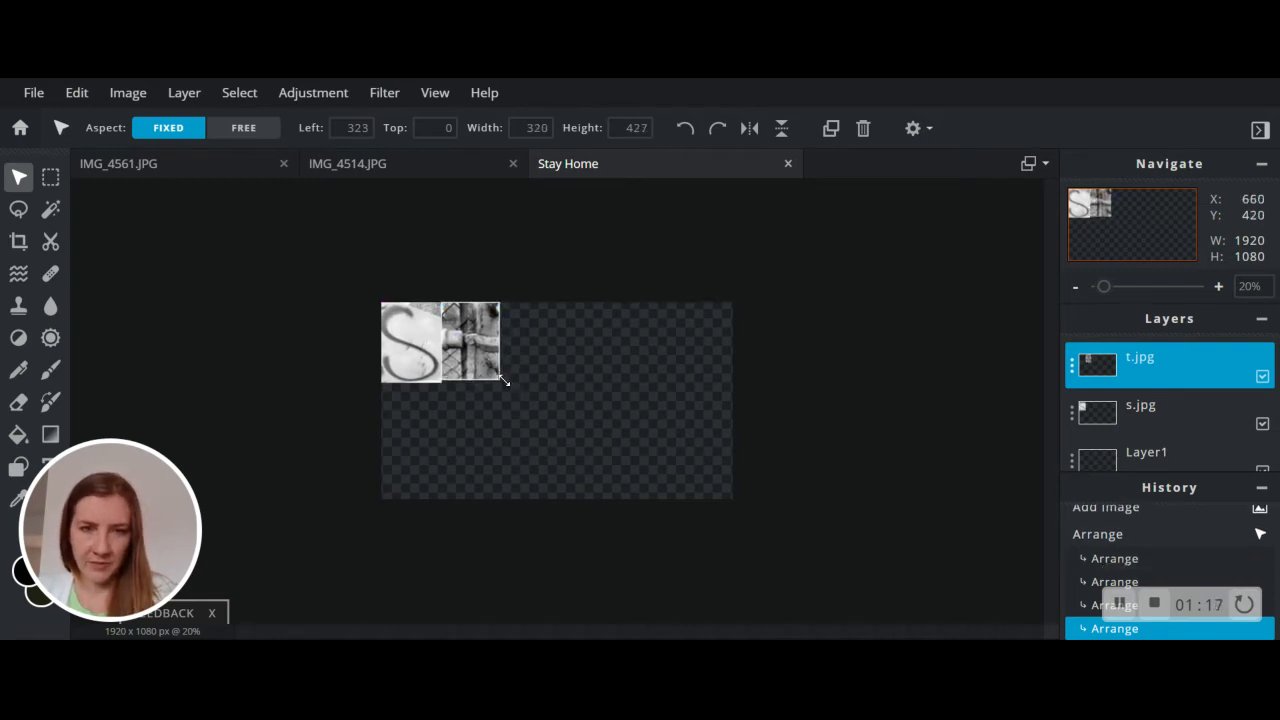
left_click(598, 268)
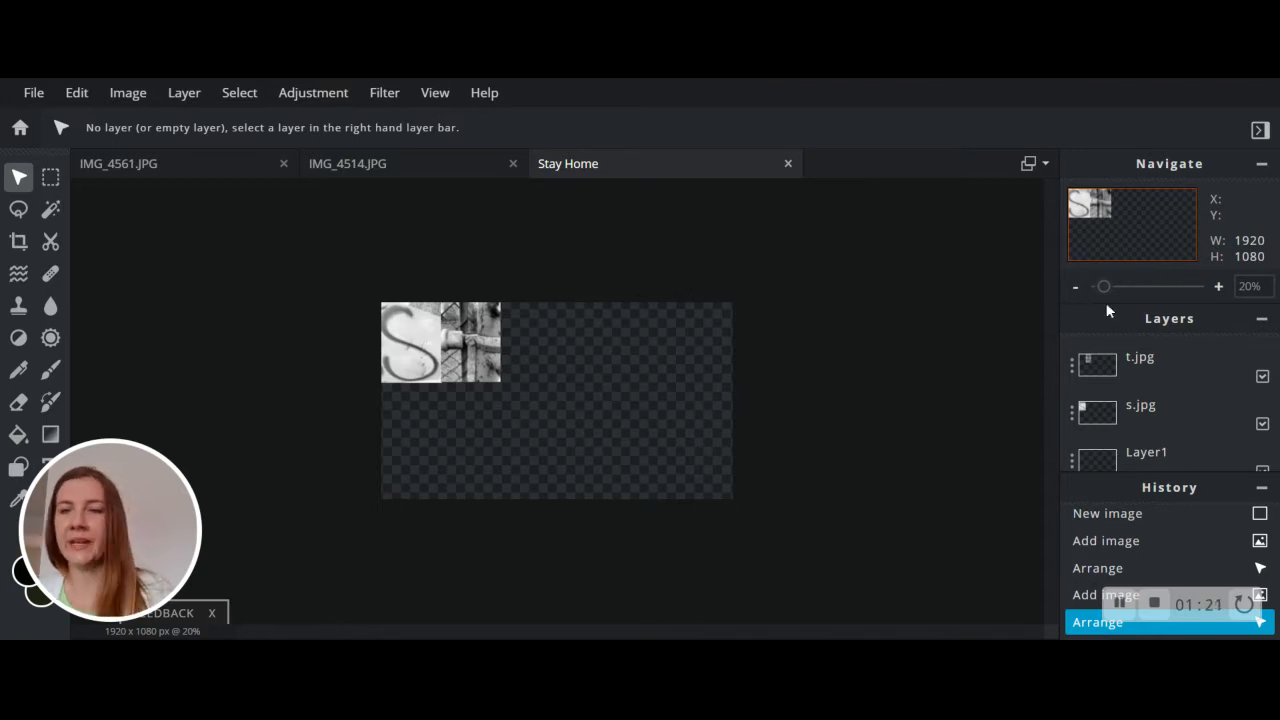
- Add the round O-shaped picture as an image layer, scaled to 420 x 435 px, directly right of the T picture along the top edge
scroll(1190, 396, "down", 1)
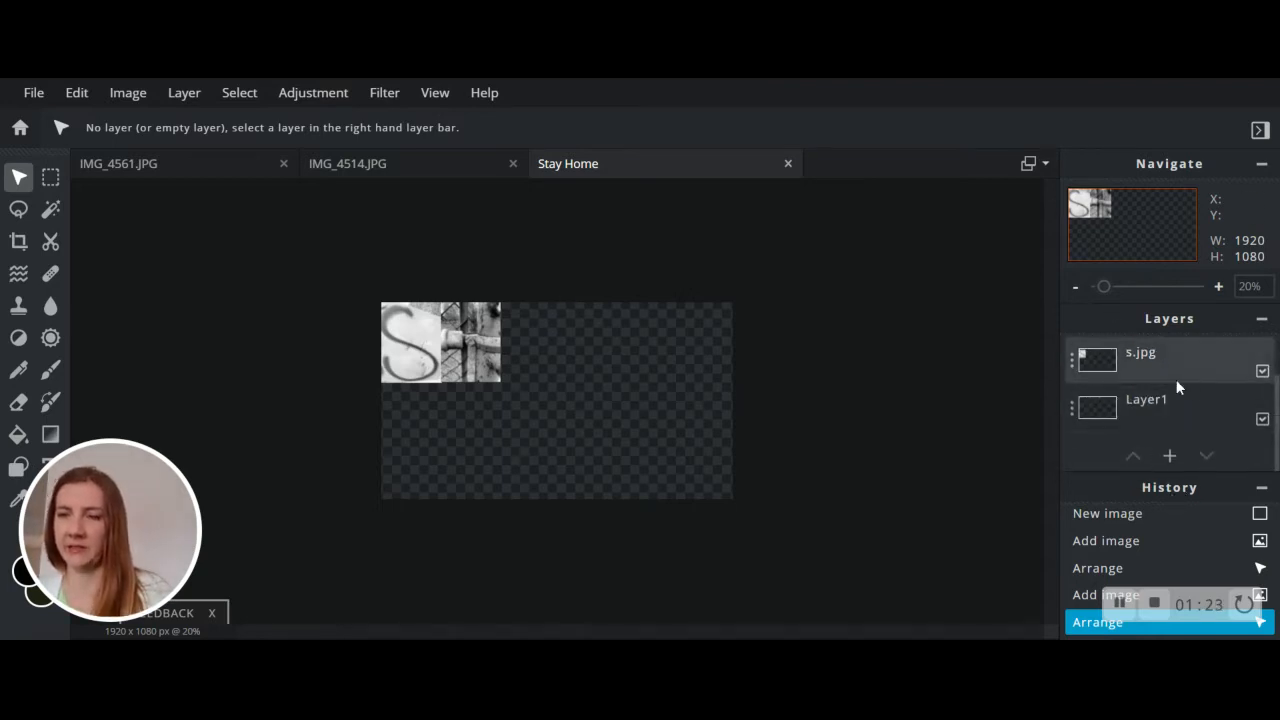
left_click(1170, 457)
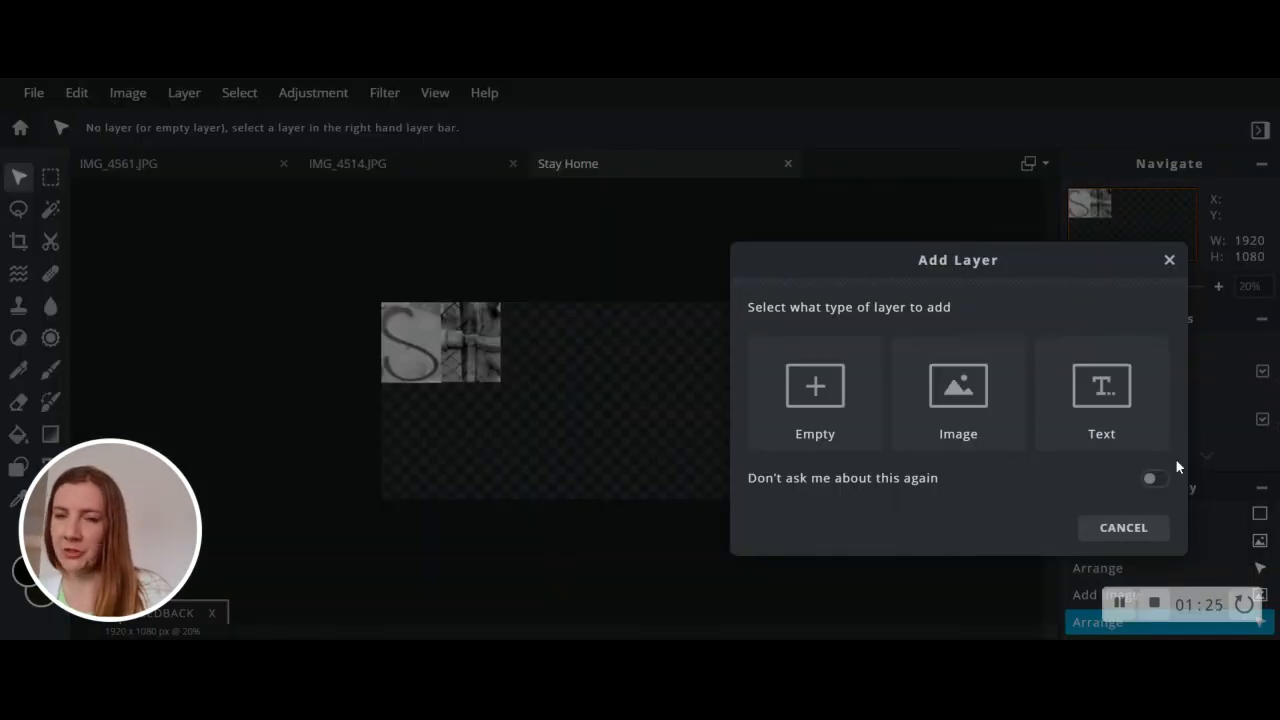
left_click(950, 396)
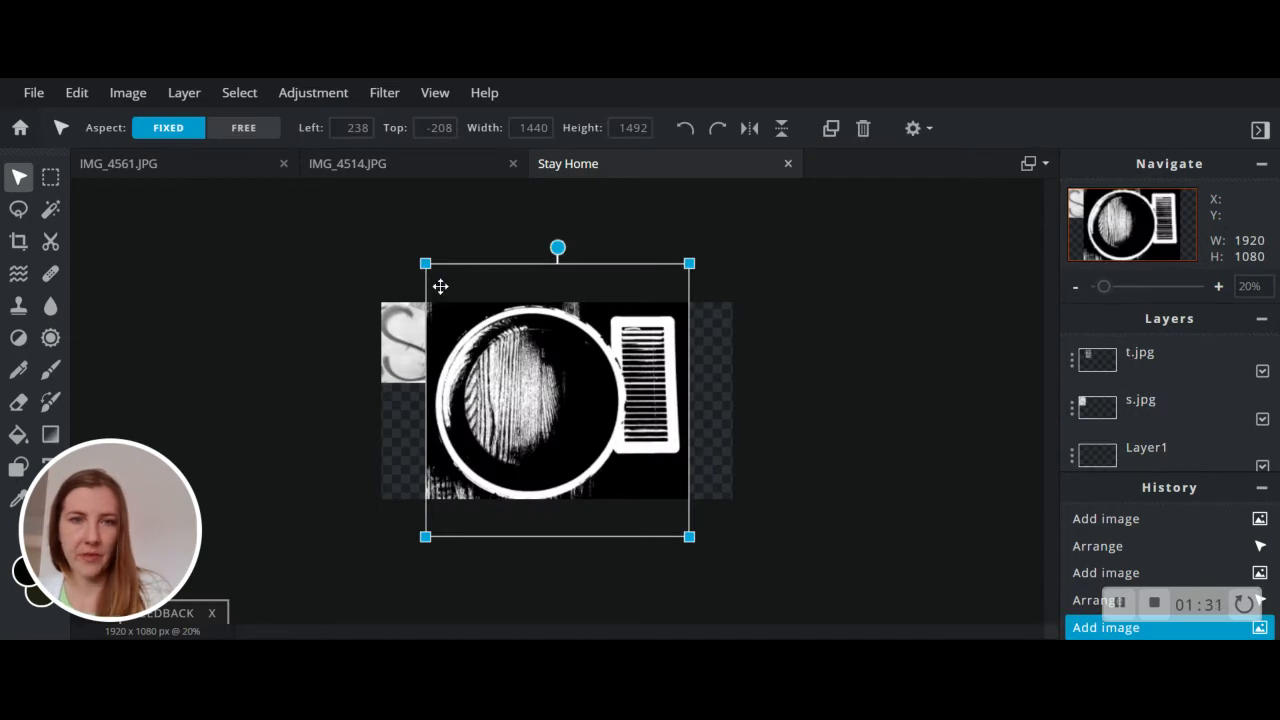
left_click_drag(425, 263, 606, 409)
left_click_drag(644, 476, 533, 321)
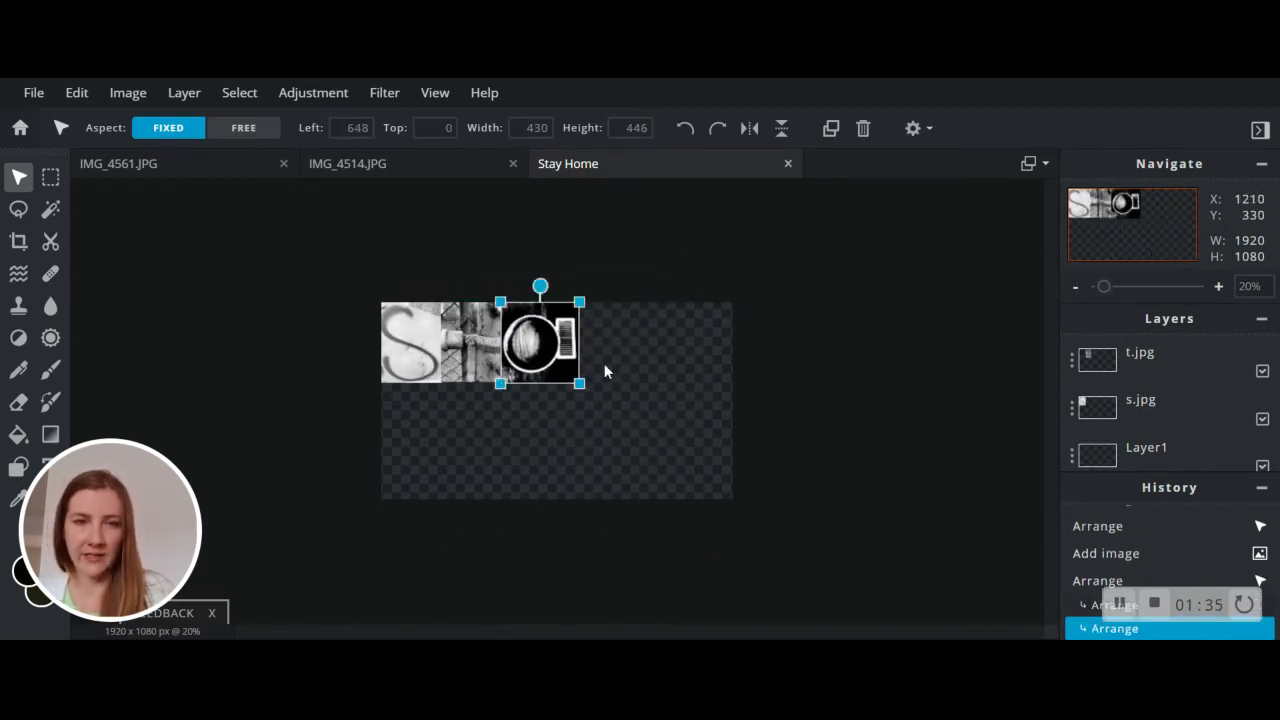
left_click_drag(581, 377, 579, 379)
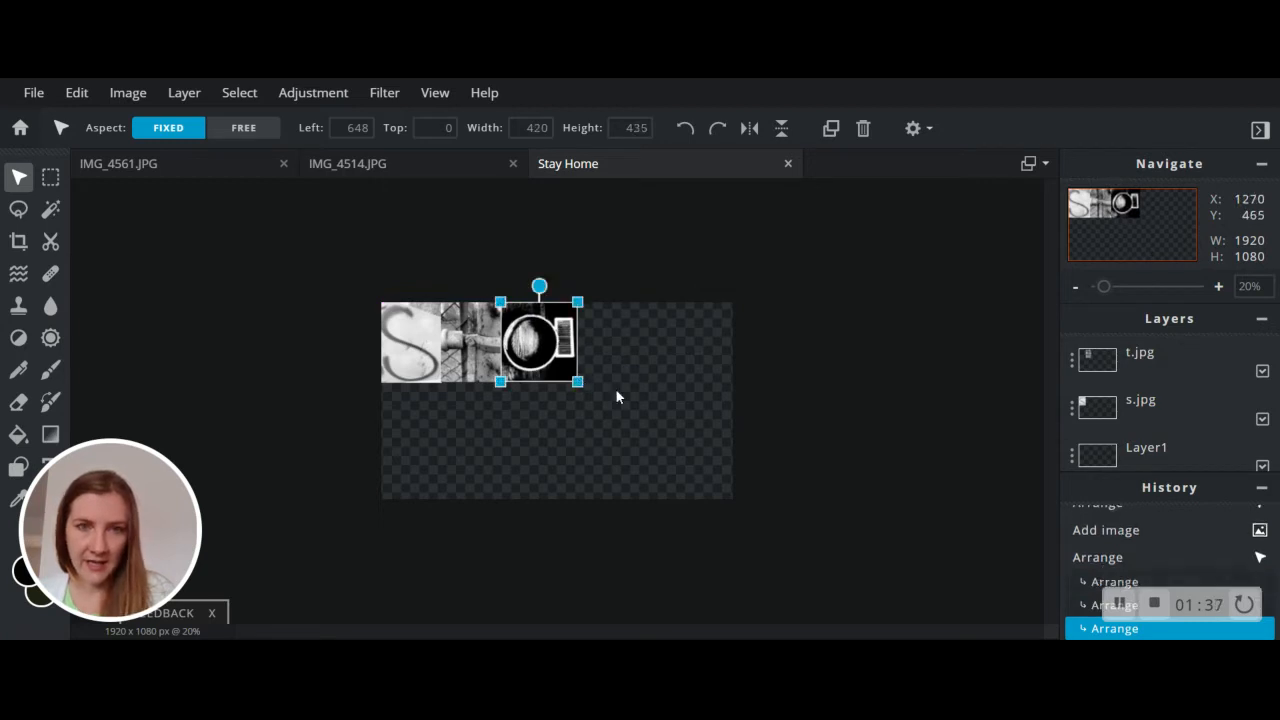
left_click(620, 398)
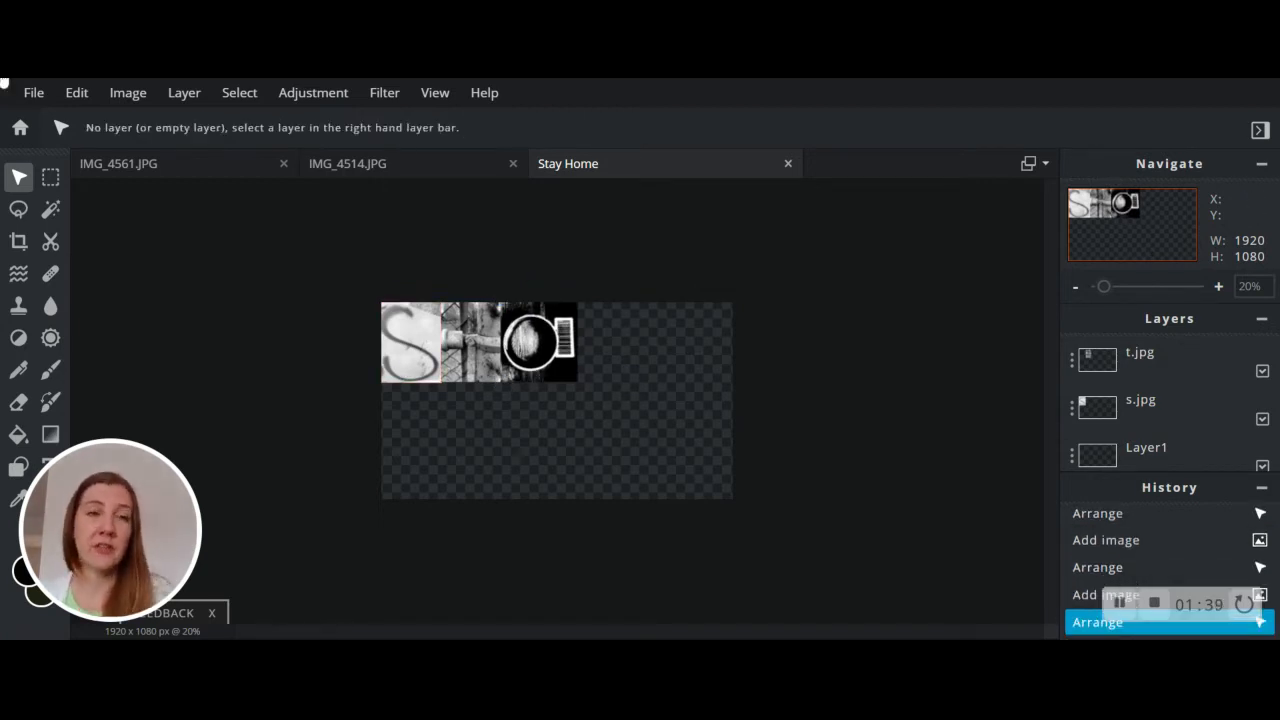
- Add the pale Y-shaped crossing-lines picture as an image layer, scale it to the row height and place it right of the O picture
scroll(1205, 409, "down", 2)
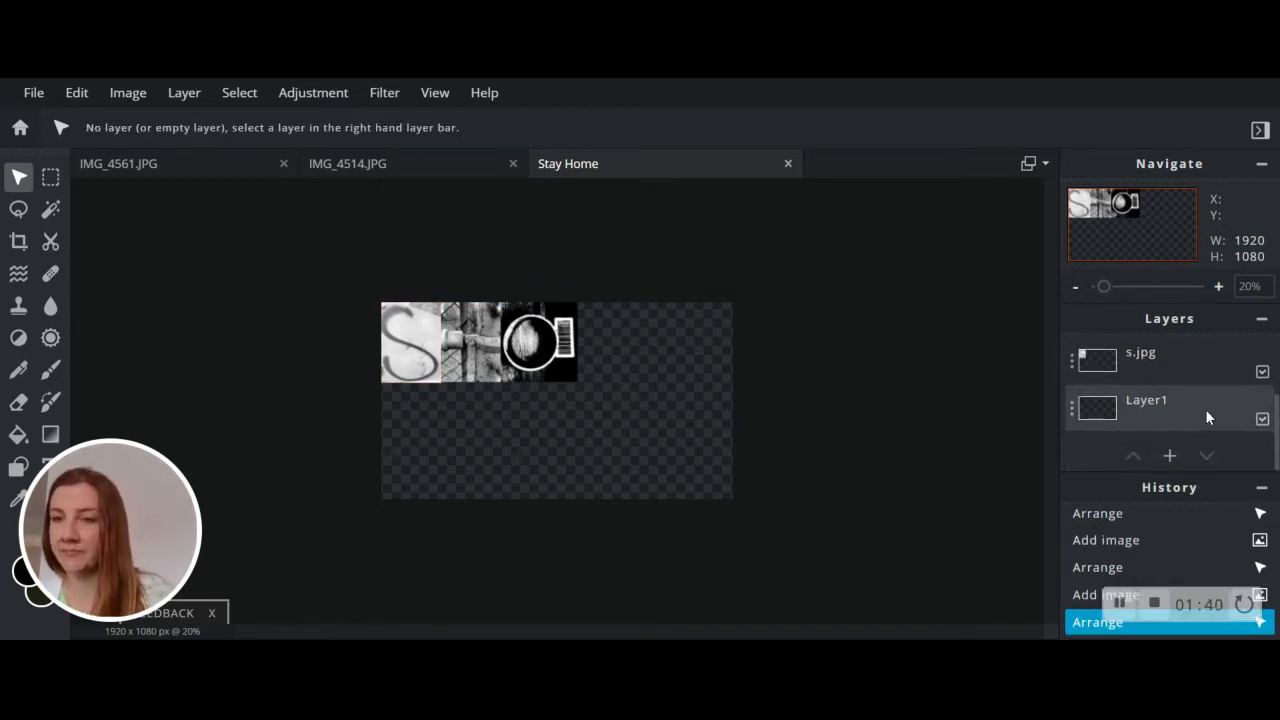
left_click(1170, 457)
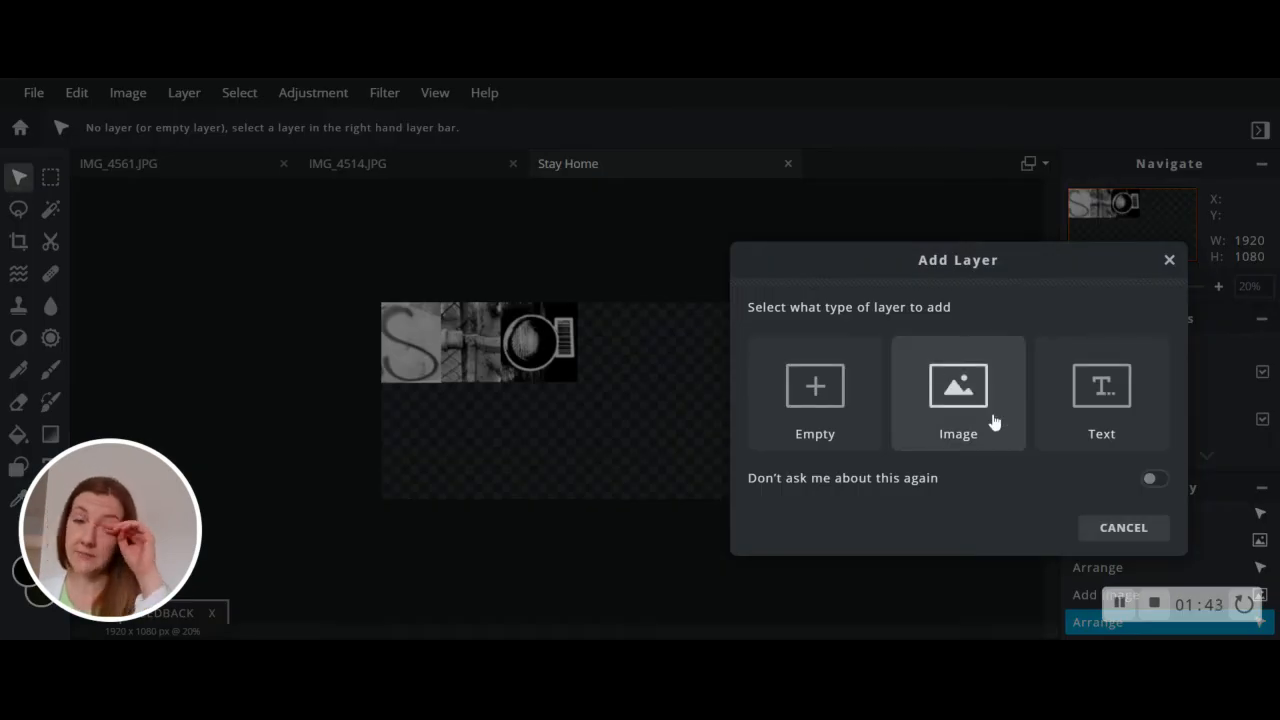
left_click(958, 395)
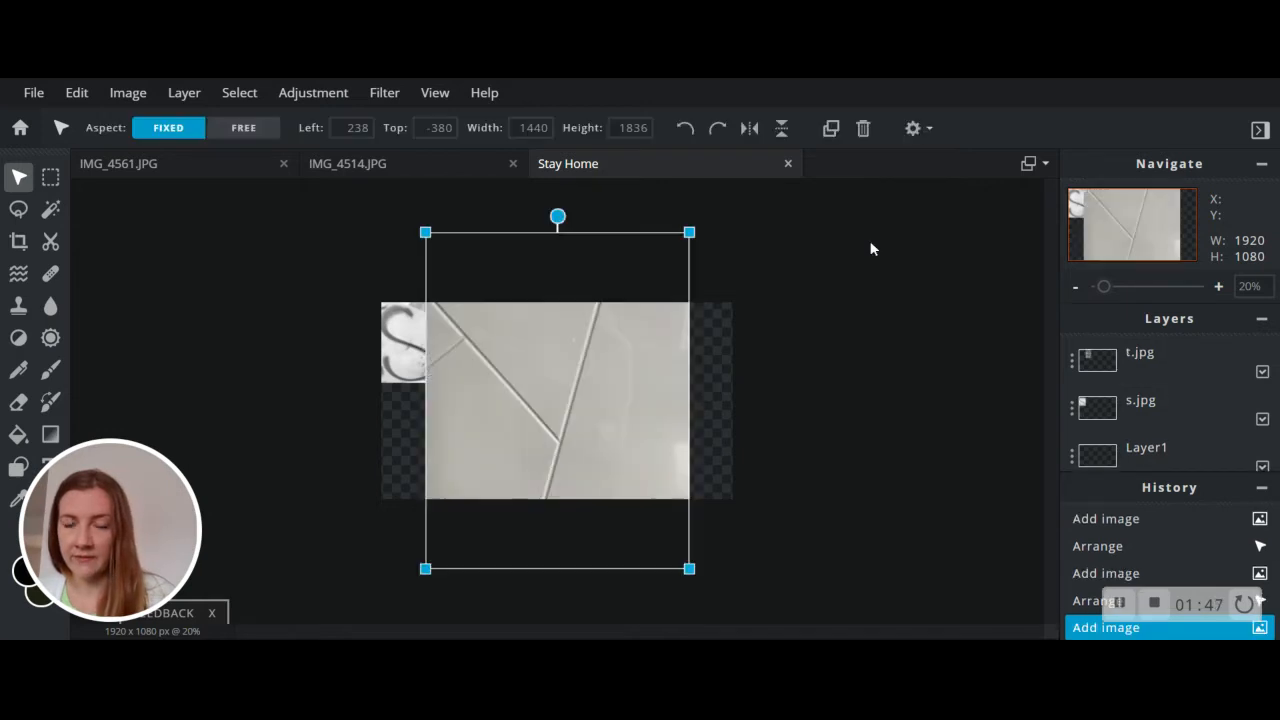
left_click_drag(431, 237, 618, 324)
left_click_drag(685, 437, 641, 381)
left_click(722, 410)
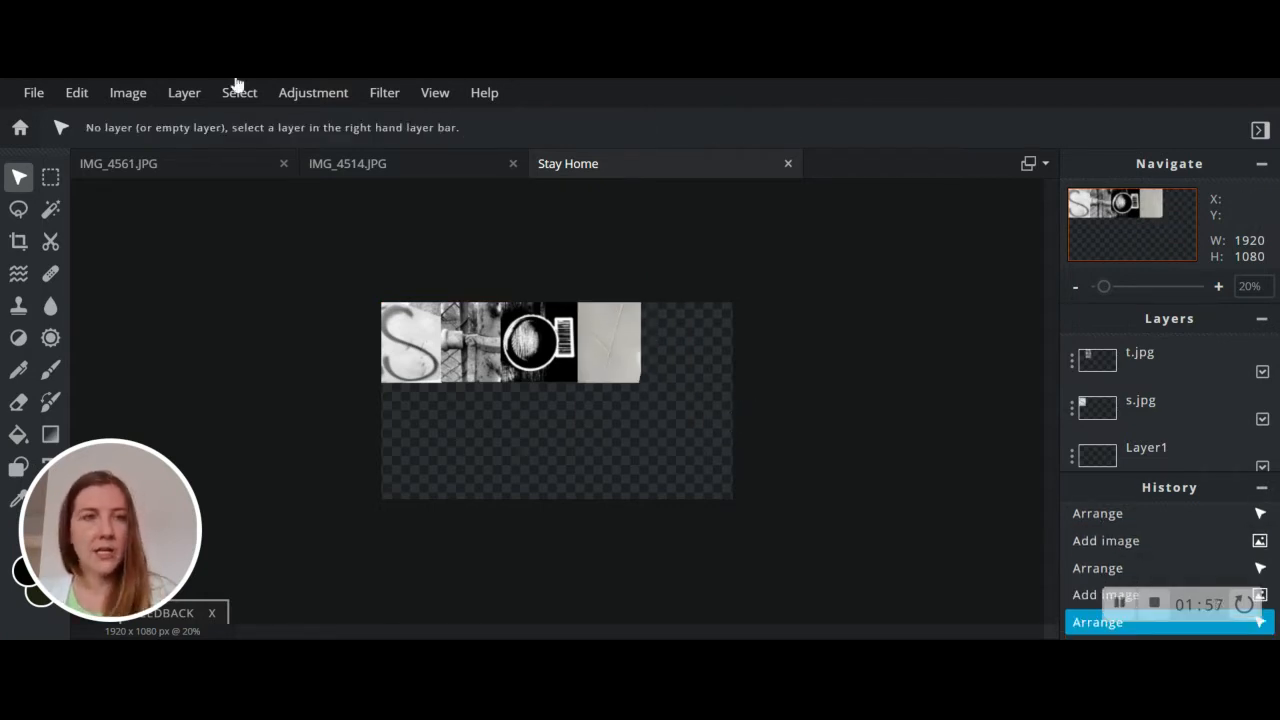
- Add the chair picture as an image layer, scale it to fill the lower row's height and place it beneath the S at the left edge
scroll(1154, 368, "down", 1)
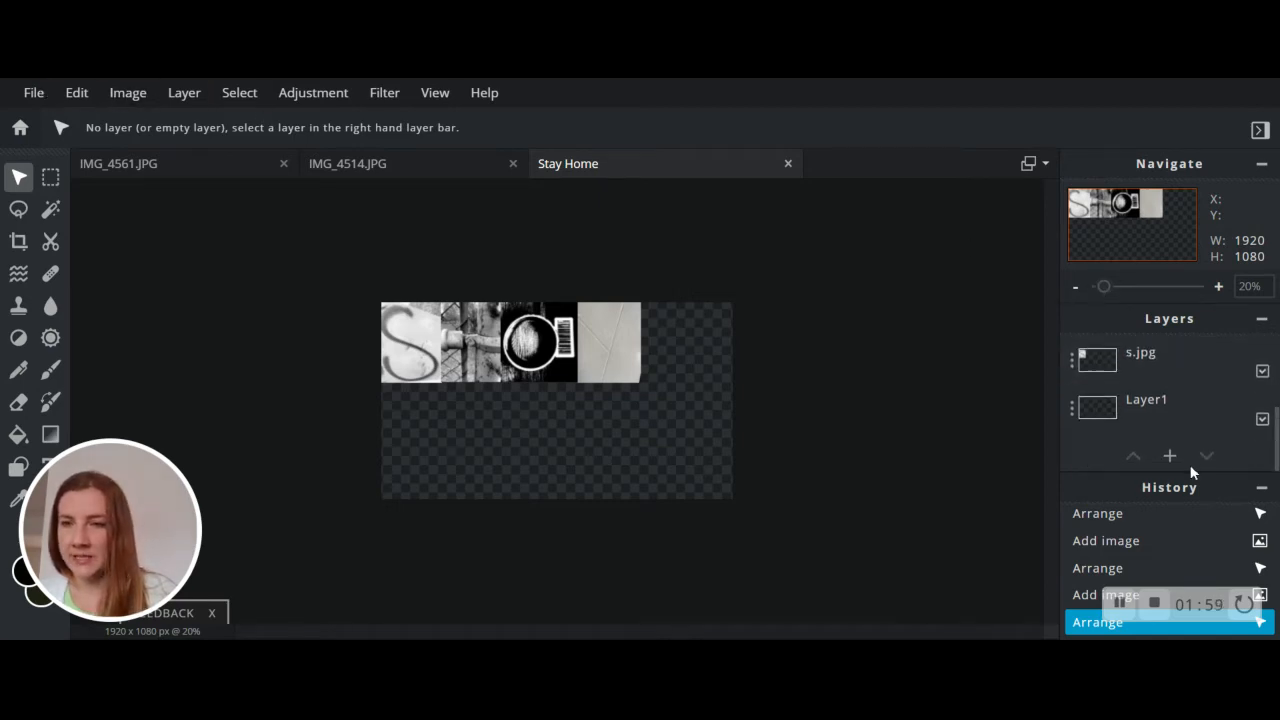
left_click(1168, 455)
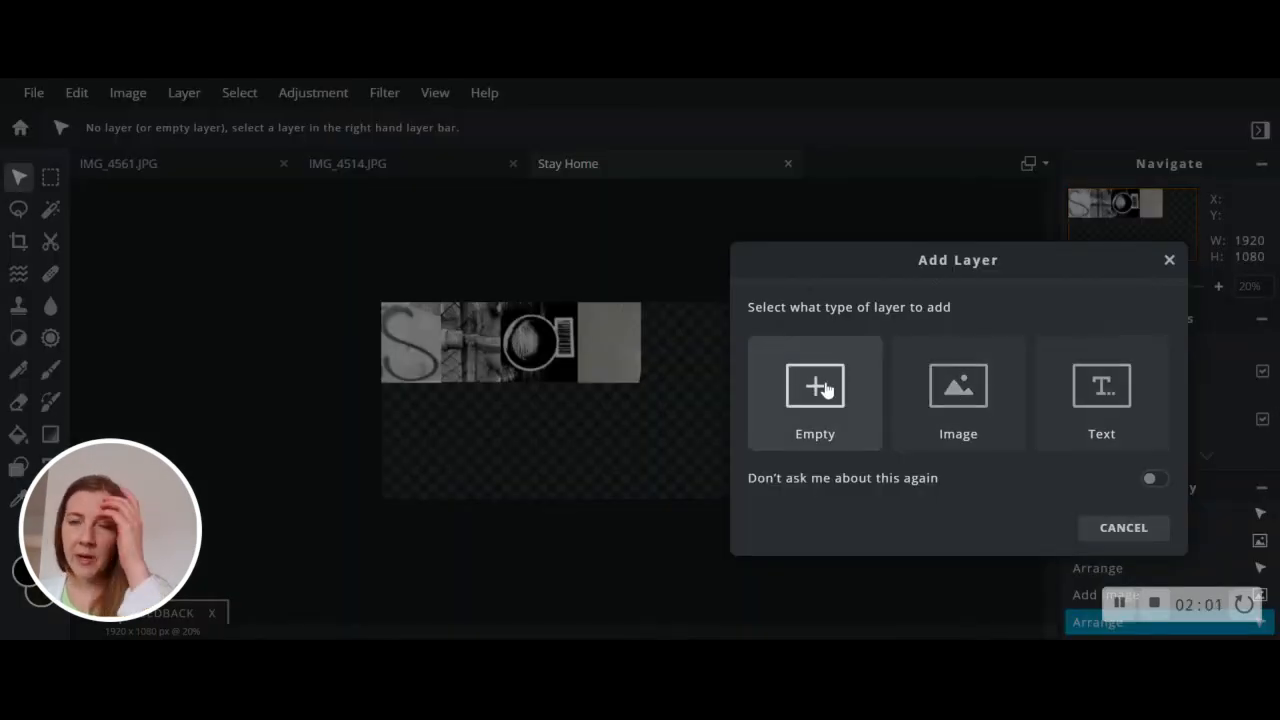
left_click(927, 408)
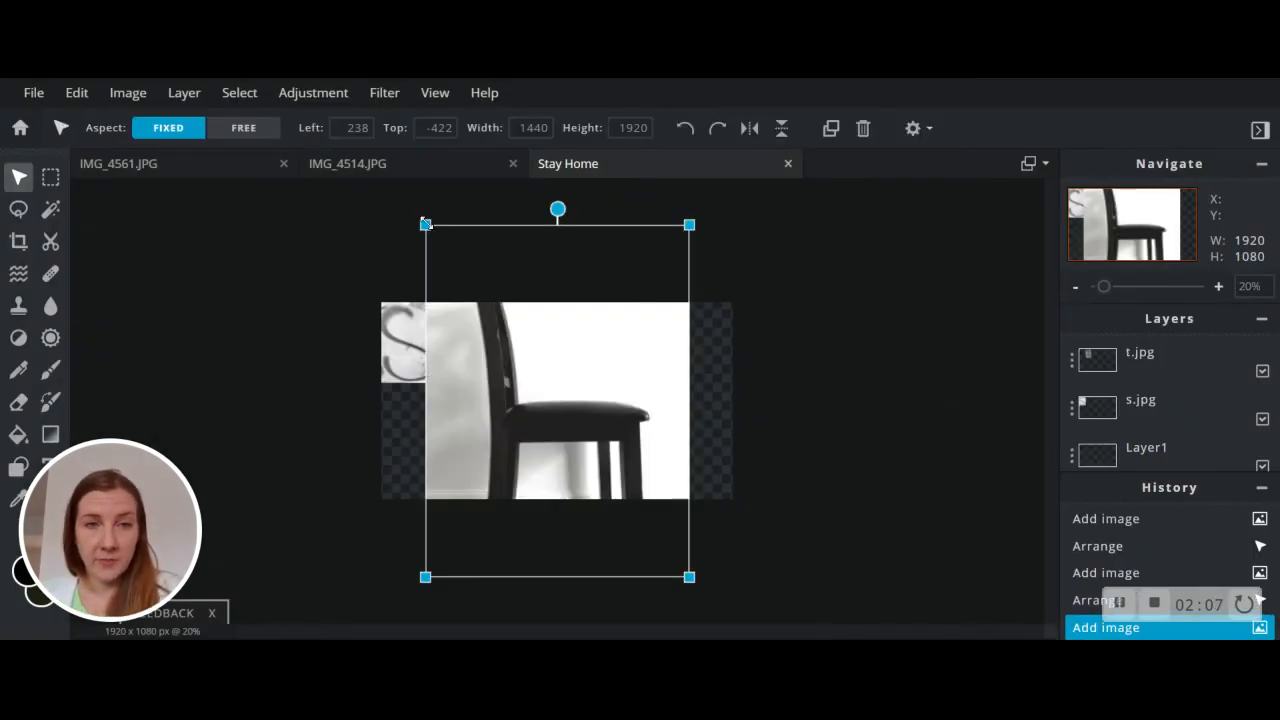
left_click_drag(426, 224, 378, 382)
left_click_drag(413, 428, 408, 418)
left_click(883, 419)
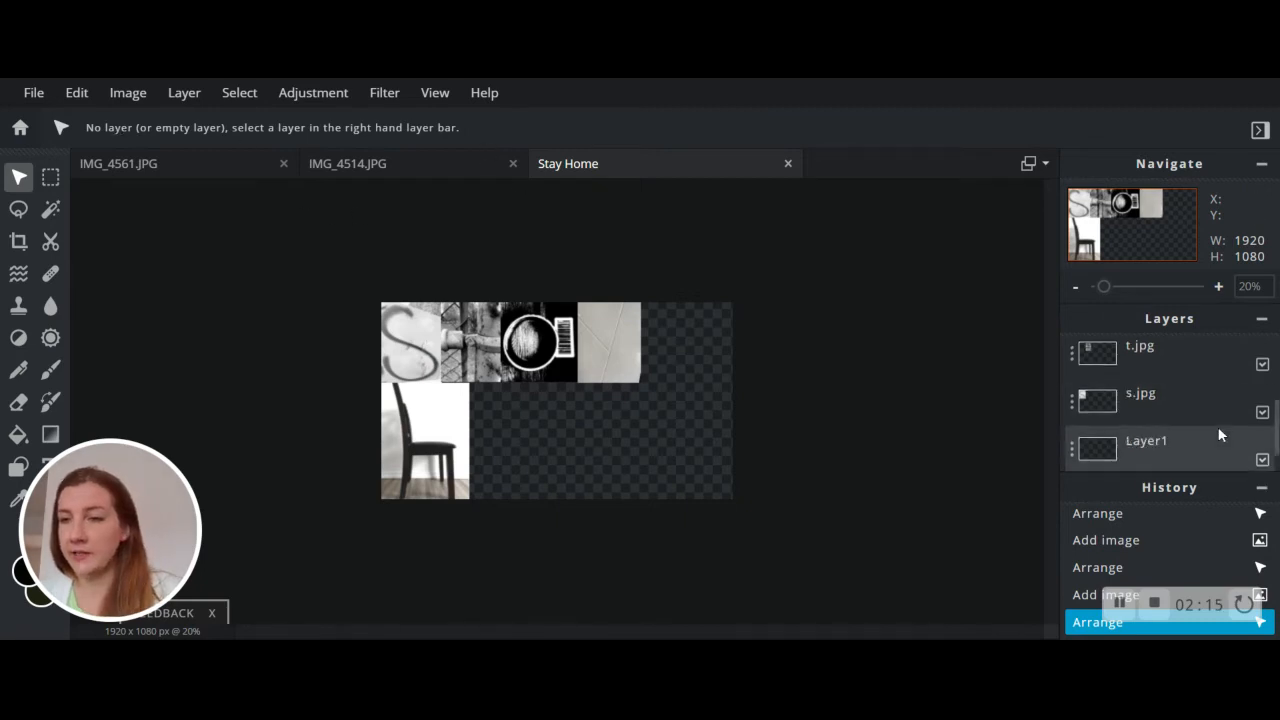
- Add the picture of a hand on a glowing disc as an image layer, scaled to about 691 x 647 px, right of the chair in the lower row
scroll(1220, 434, "down", 1)
left_click(1168, 460)
left_click(958, 390)
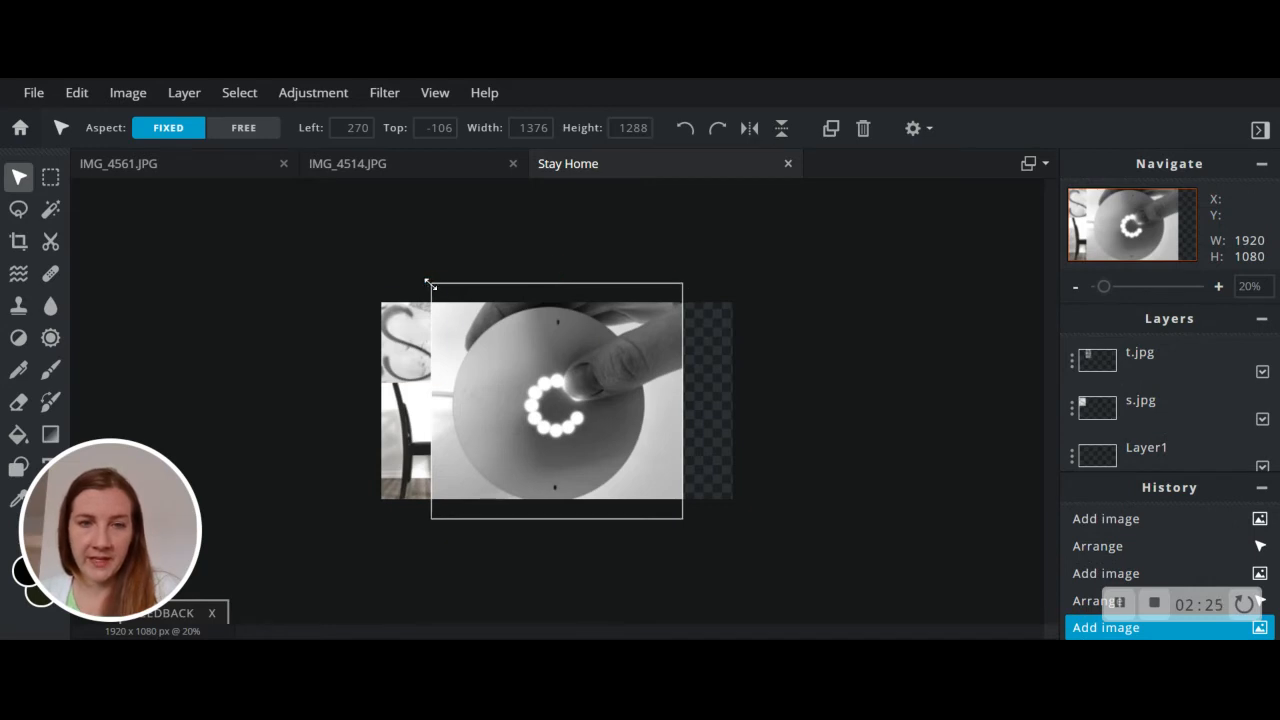
left_click_drag(428, 283, 594, 426)
left_click_drag(627, 473, 502, 427)
left_click_drag(558, 466, 596, 500)
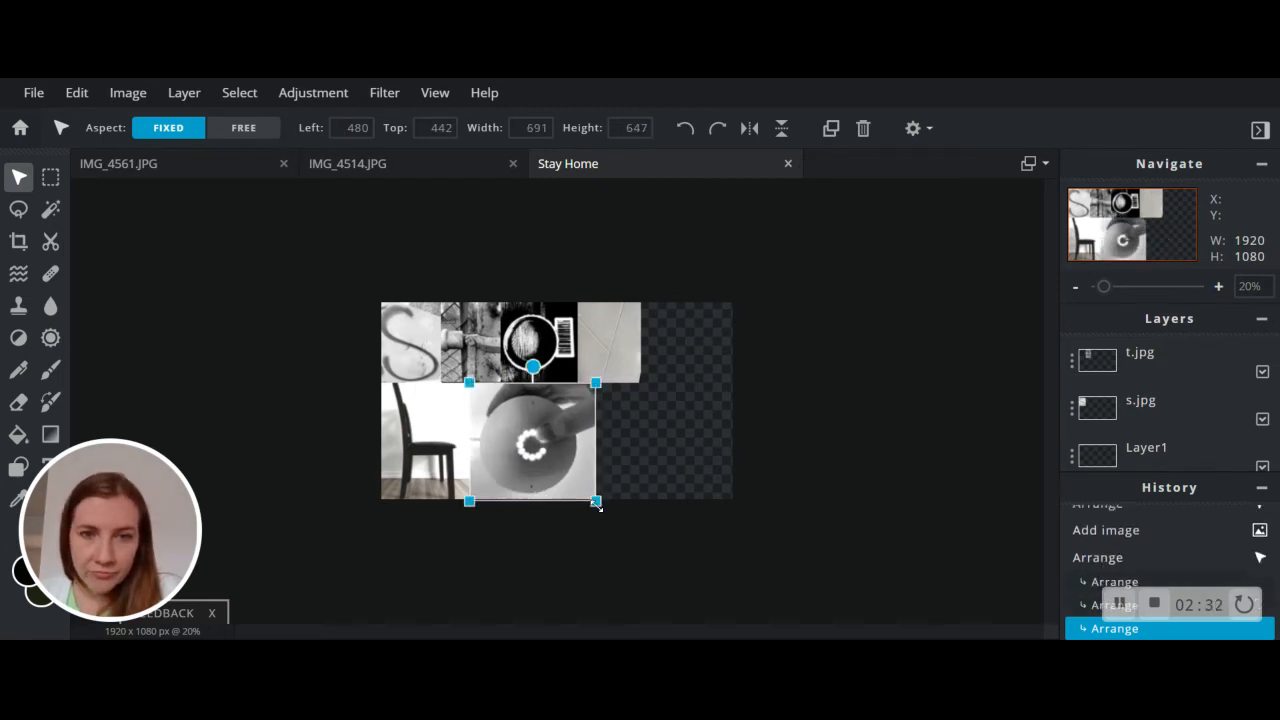
left_click(657, 436)
scroll(1157, 415, "down", 1)
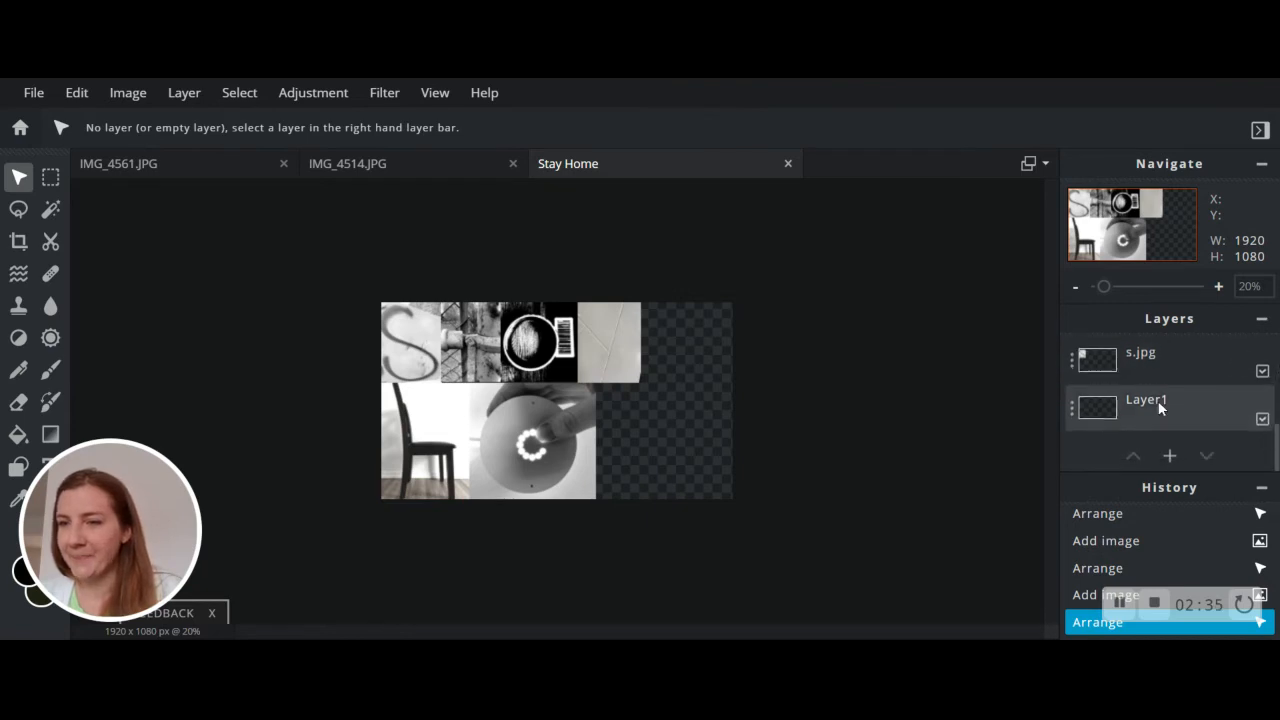
- Add the white radiator picture as an image layer and scale it down over the lower row
left_click(1170, 456)
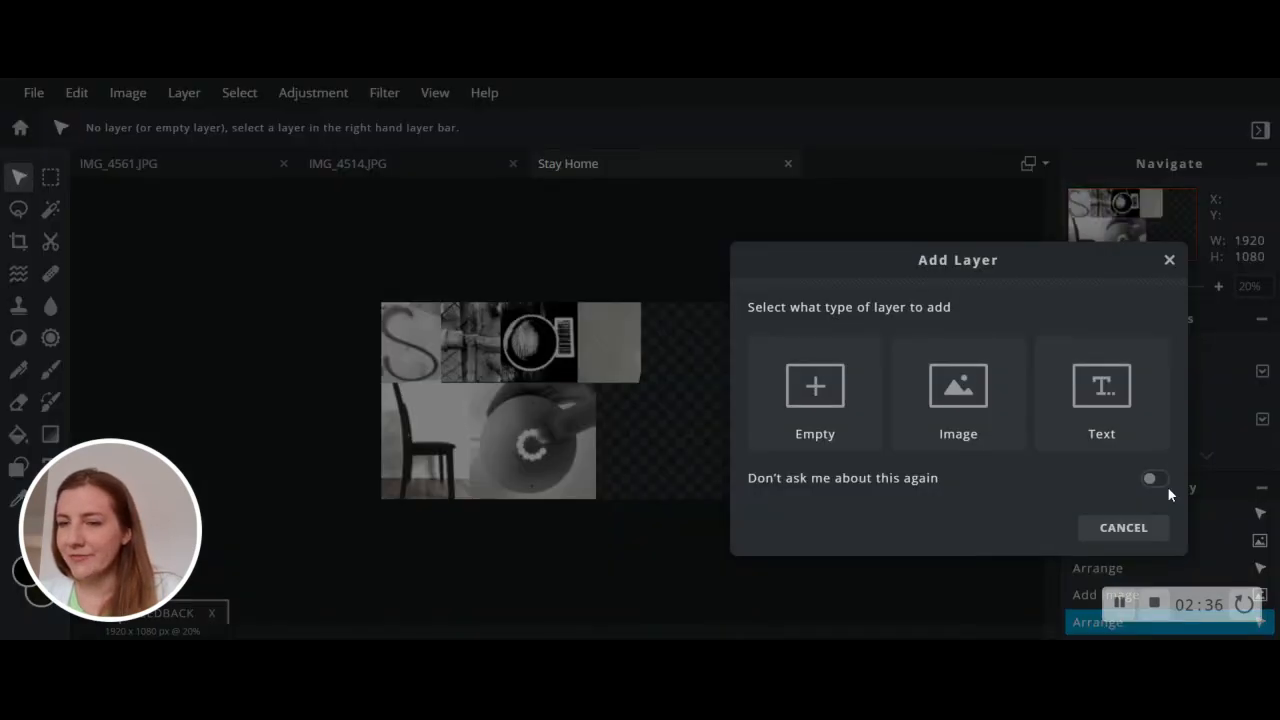
left_click(973, 393)
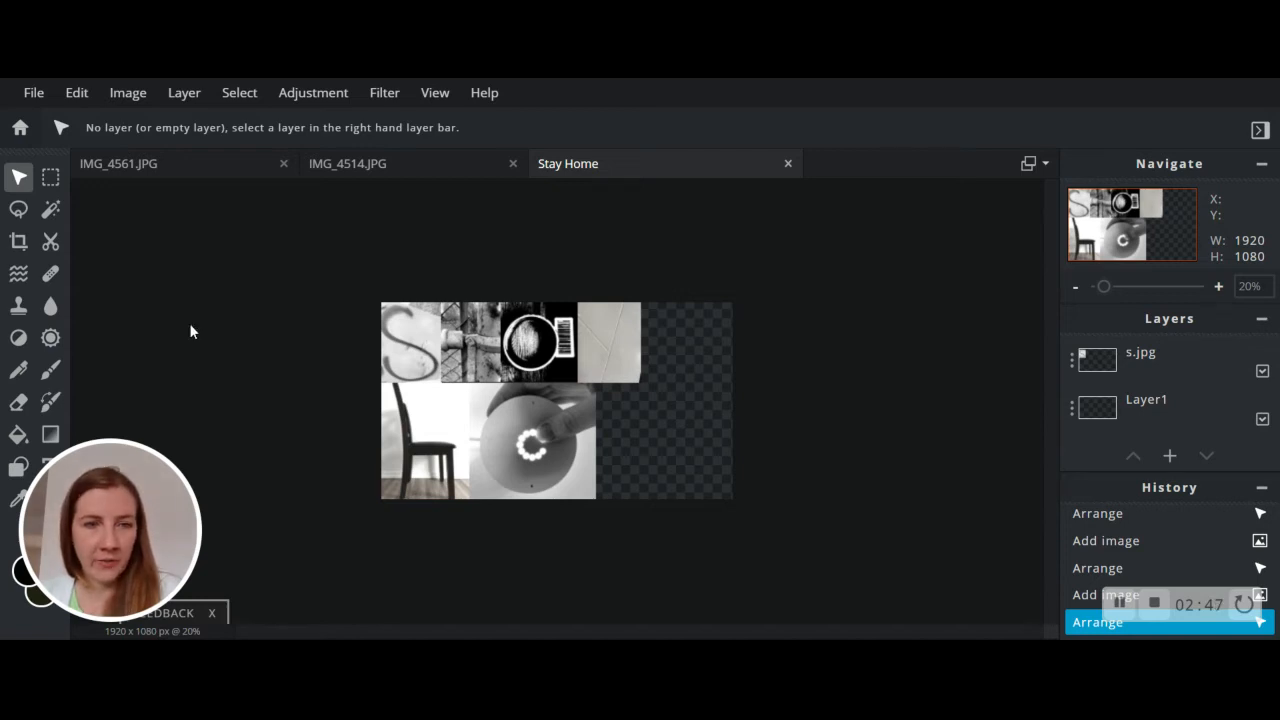
left_click_drag(469, 286, 549, 383)
- Shrink the glowing-disc picture into the lower-right corner of the canvas and place the radiator picture directly left of it, filling the row height
left_click_drag(620, 458, 660, 456)
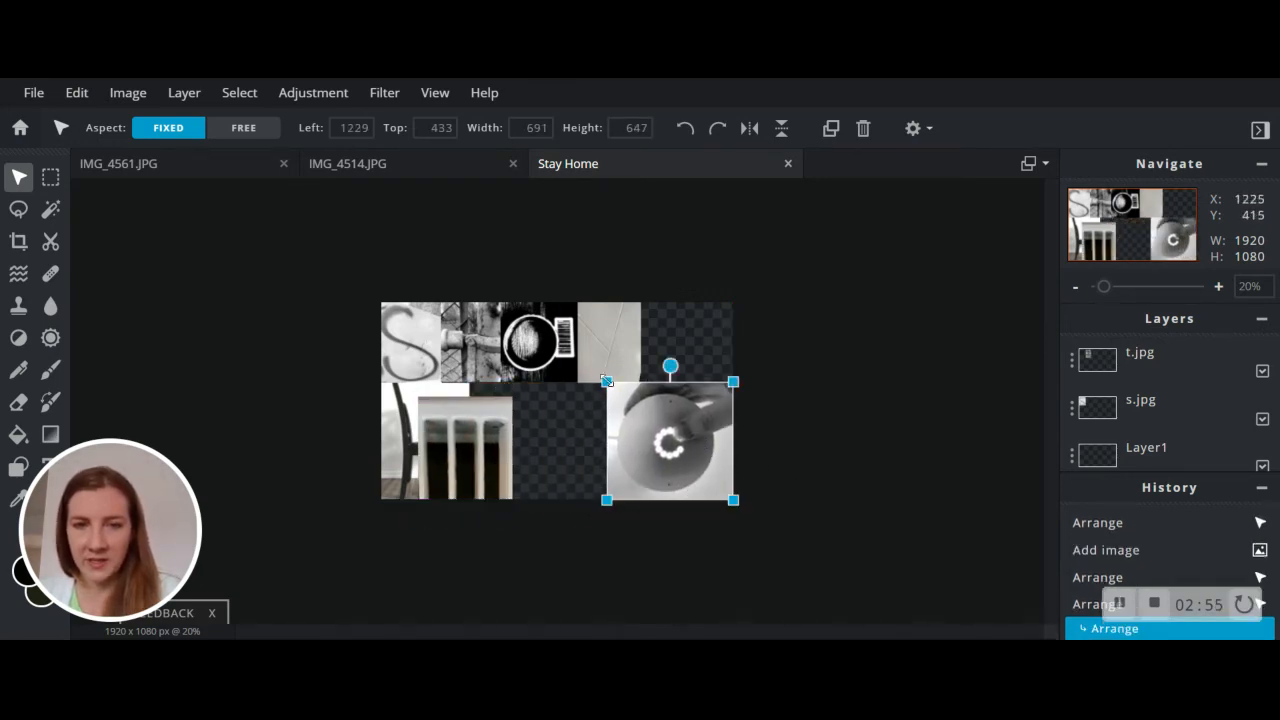
left_click_drag(606, 381, 668, 430)
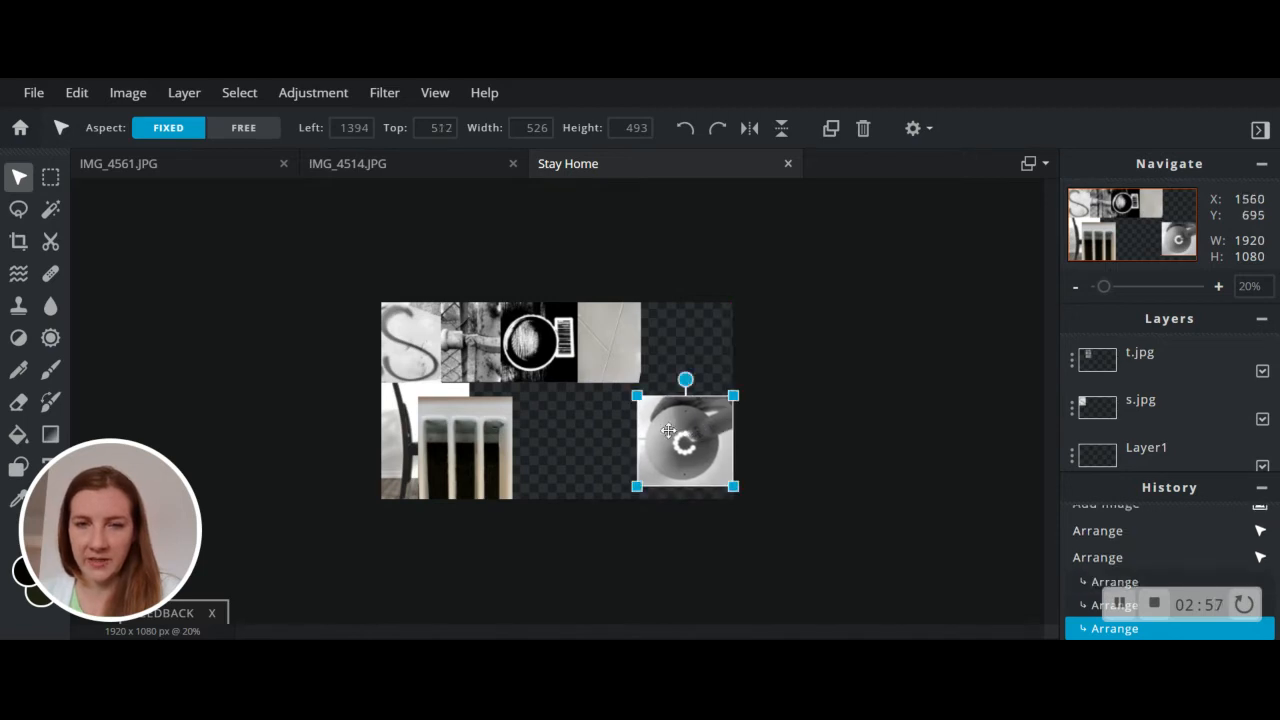
left_click_drag(491, 441, 625, 431)
left_click_drag(702, 466, 703, 478)
left_click(861, 417)
- Add the black-and-white ring picture as an image layer, scaled to about 445 x 334 px, between the chair and the radiator
scroll(1180, 460, "down", 1)
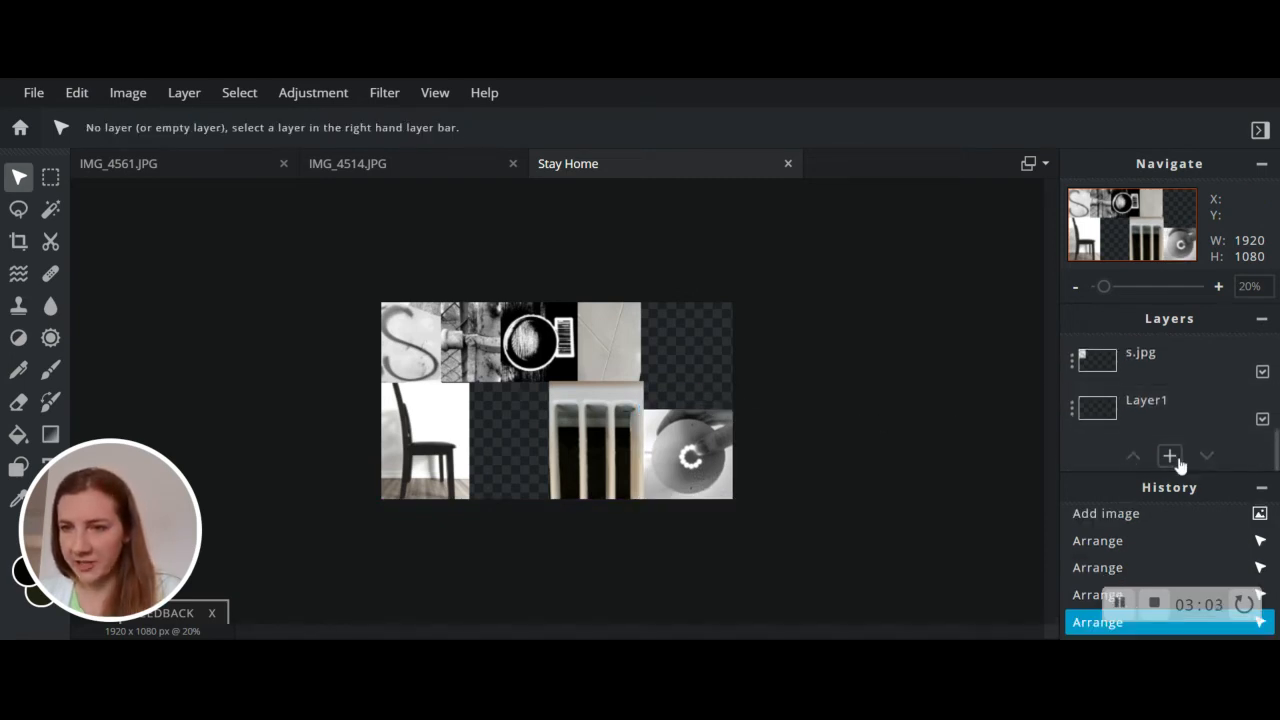
left_click(1170, 456)
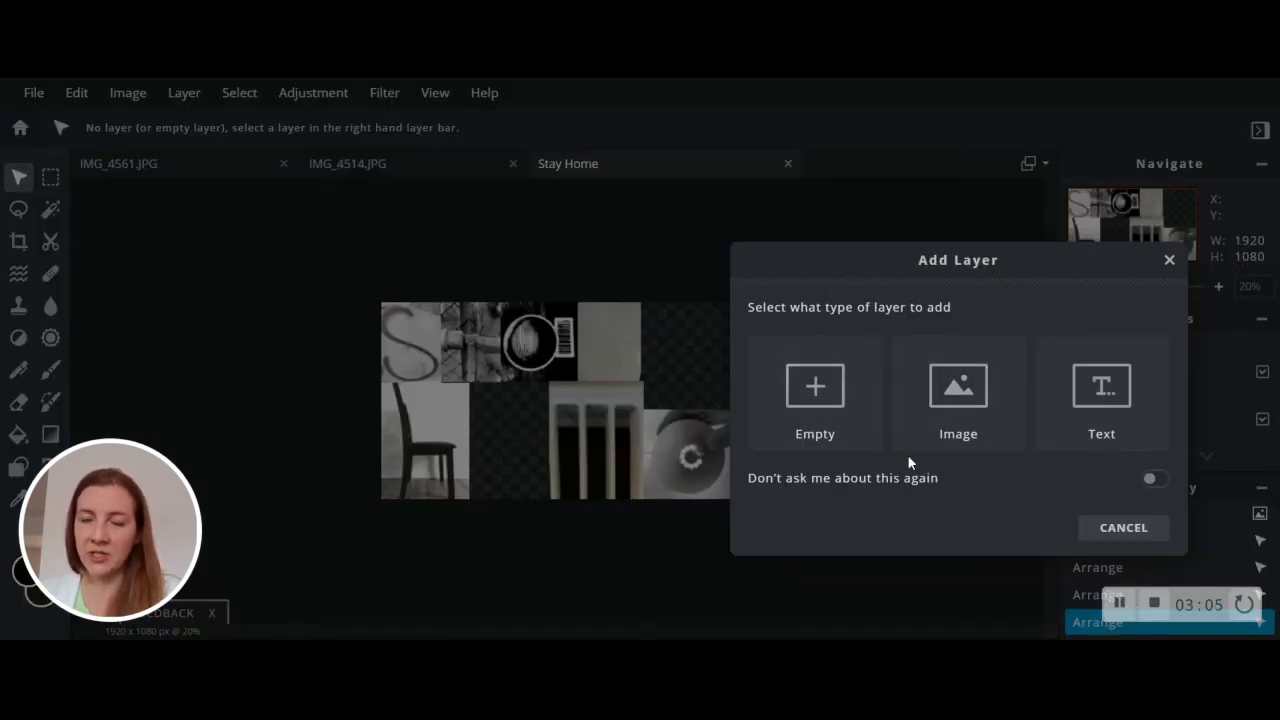
left_click(962, 390)
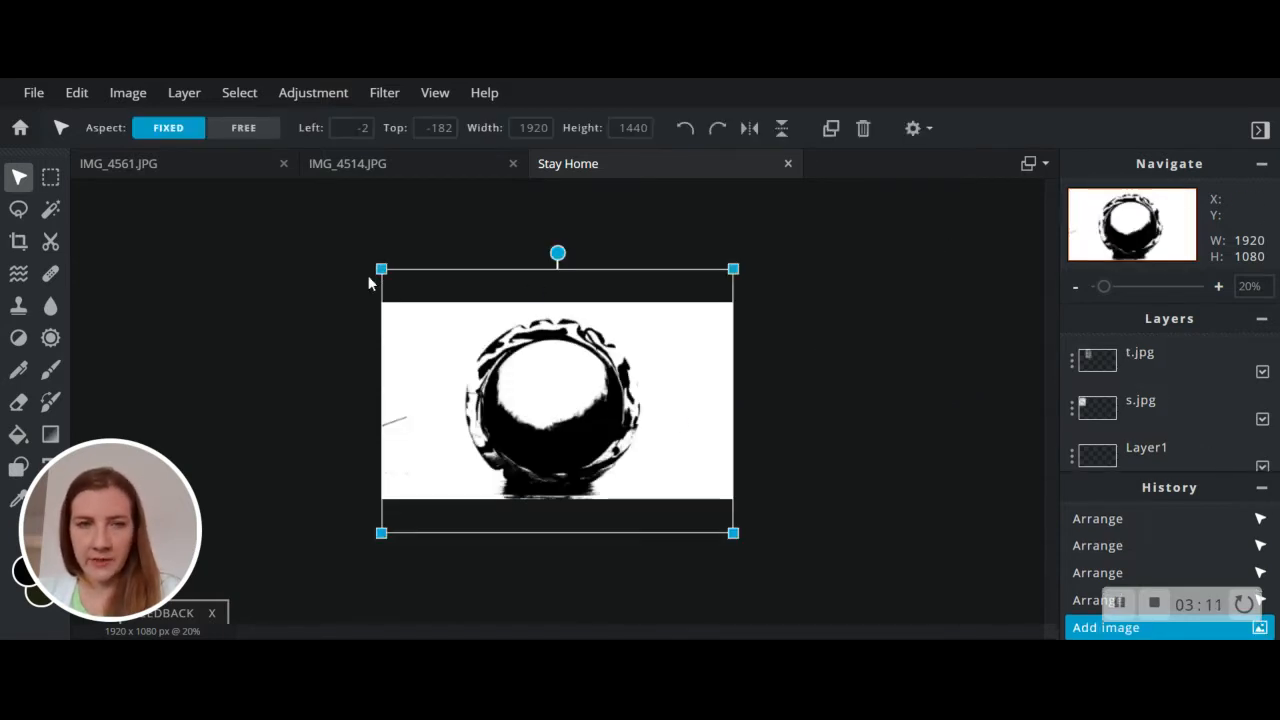
left_click_drag(375, 274, 502, 436)
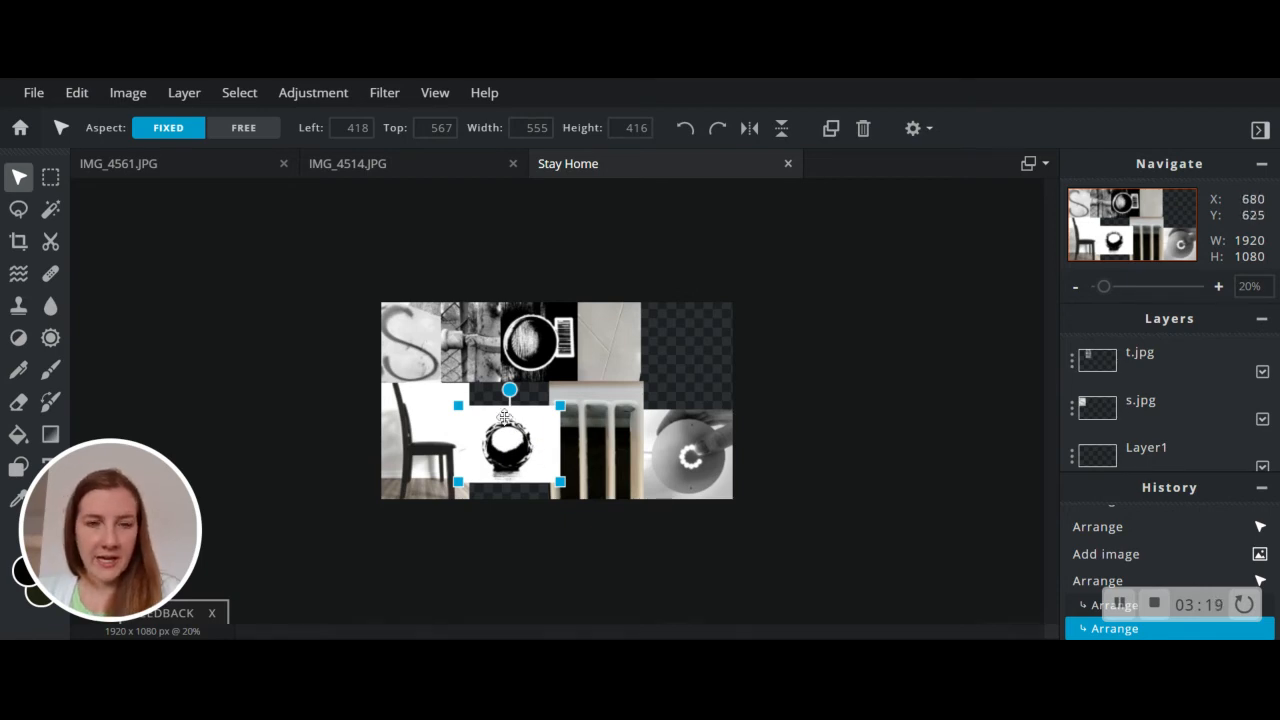
left_click_drag(459, 405, 467, 407)
left_click_drag(560, 482, 550, 475)
left_click(948, 374)
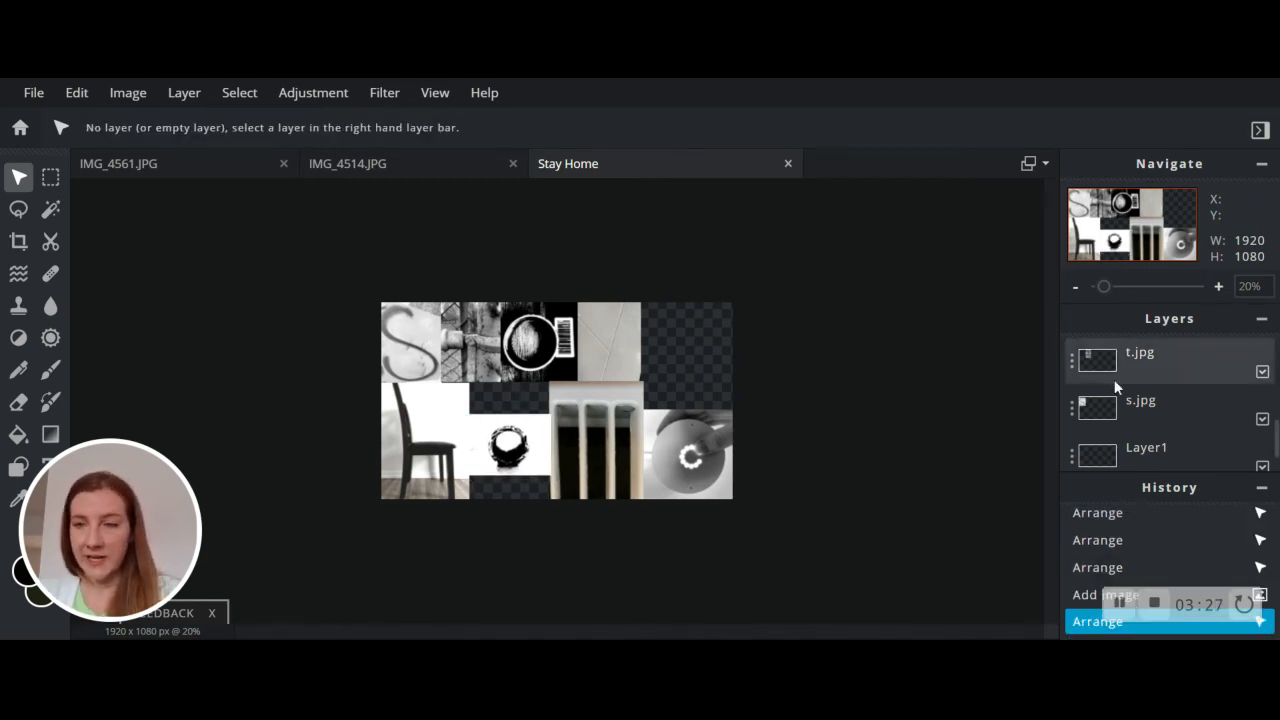
- Add an empty layer and try to move it down the layer stack
scroll(1160, 410, "down", 1)
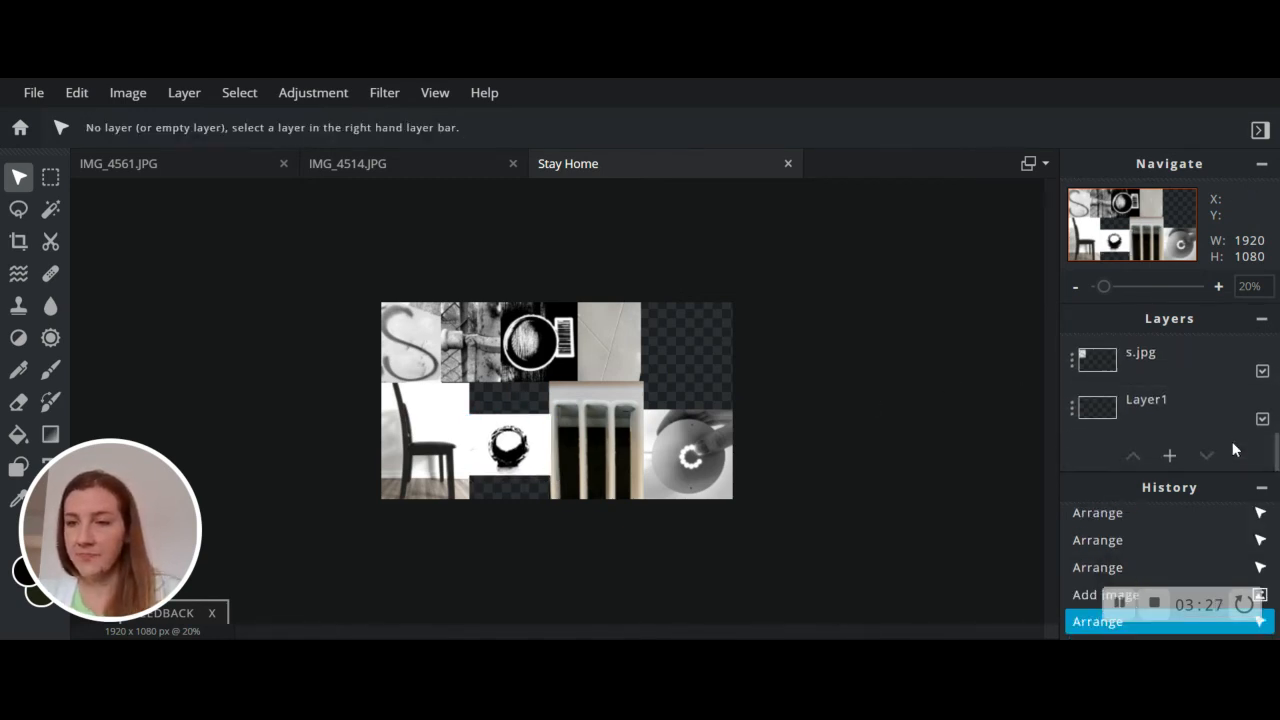
left_click(1170, 456)
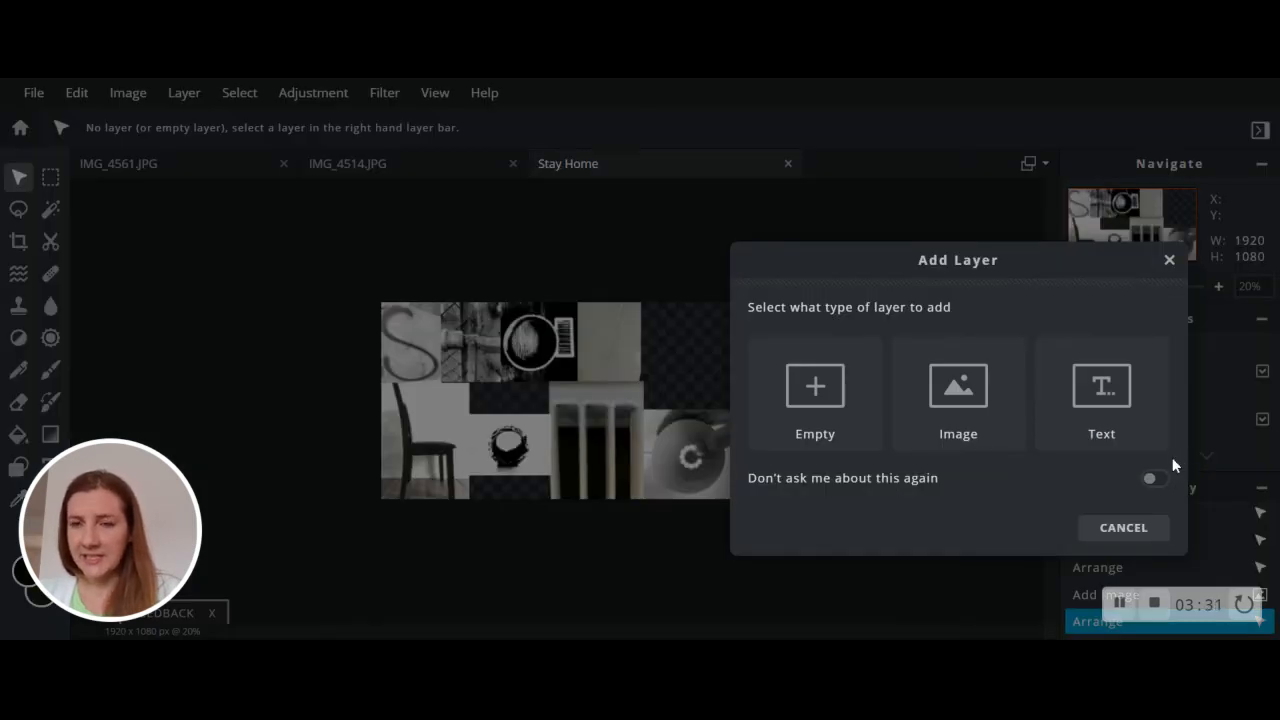
left_click(826, 408)
scroll(1141, 415, "up", 3)
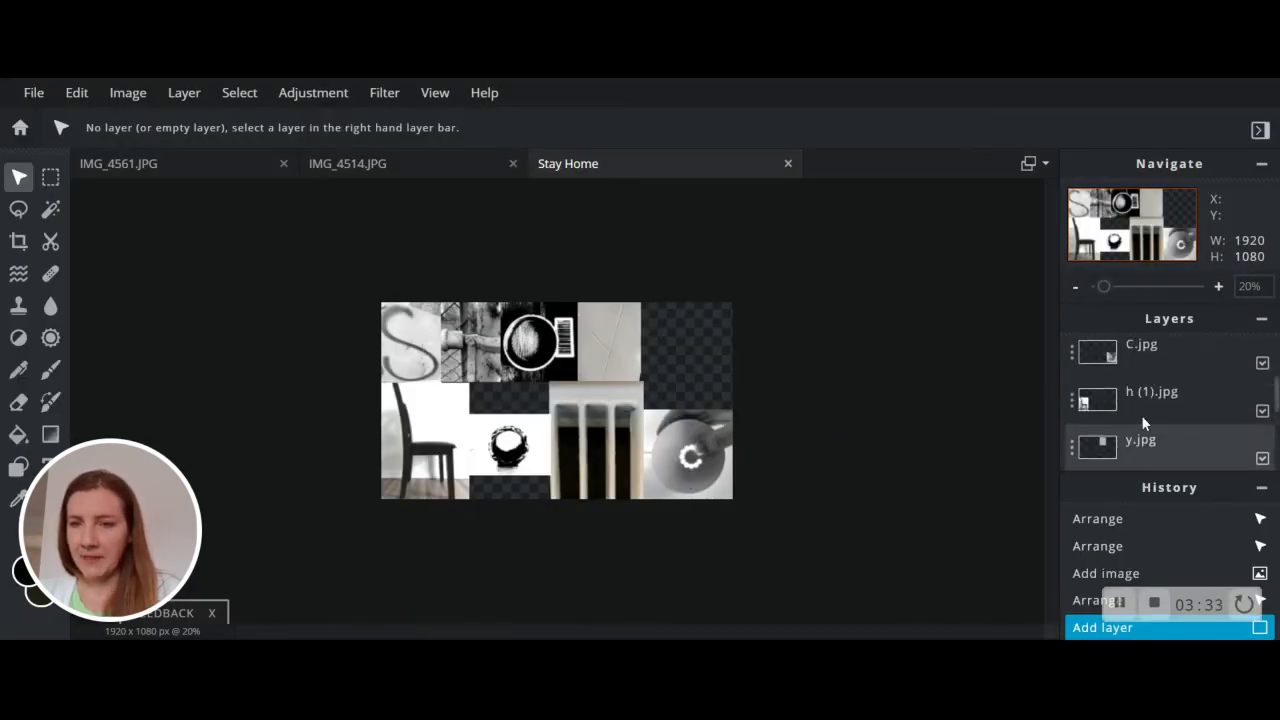
scroll(1141, 415, "down", 3)
scroll(1156, 430, "up", 10)
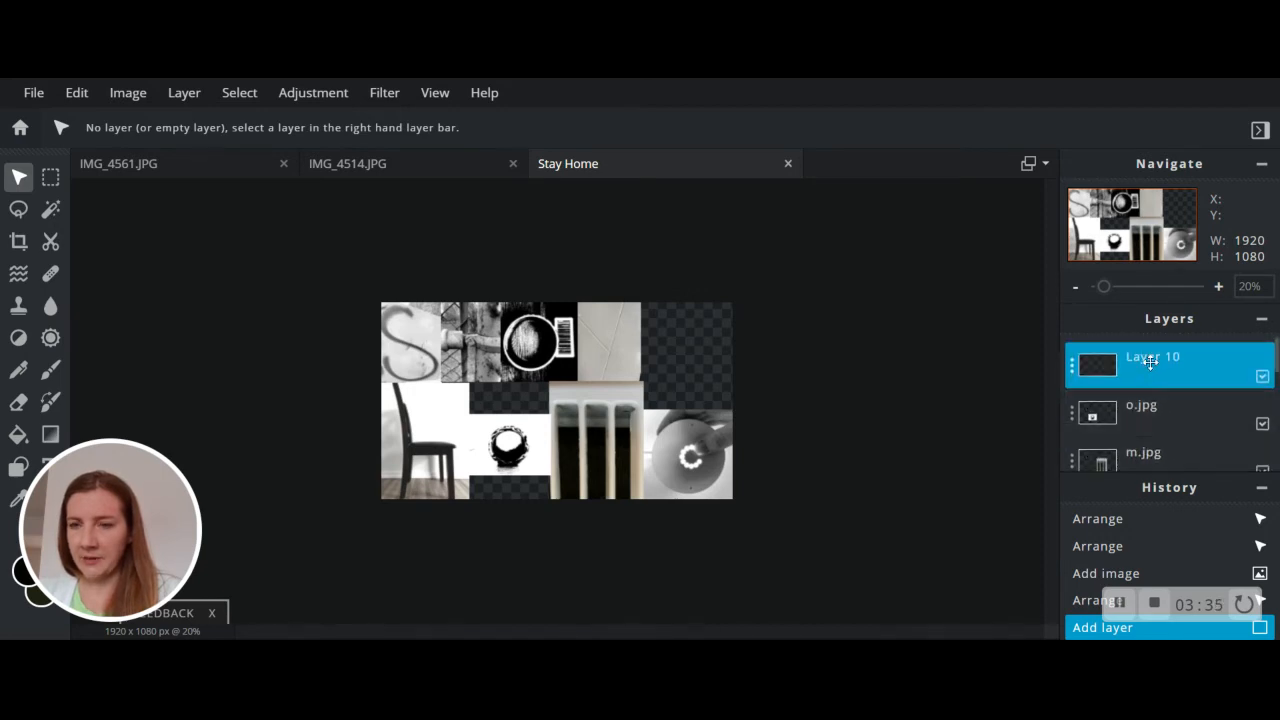
left_click_drag(1149, 362, 1137, 446)
- Select the background layer Layer1 beneath all the picture layers
scroll(1150, 400, "down", 5)
scroll(1153, 415, "up", 1)
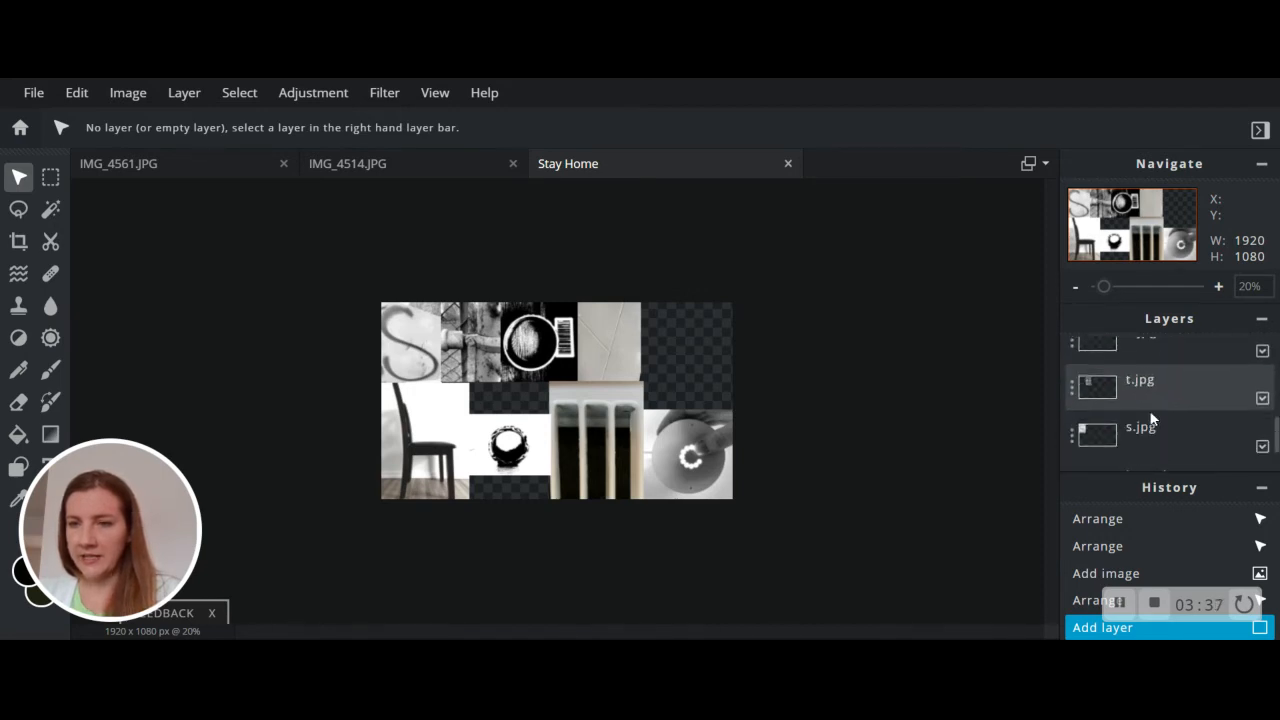
scroll(1158, 422, "down", 1)
left_click(1154, 408)
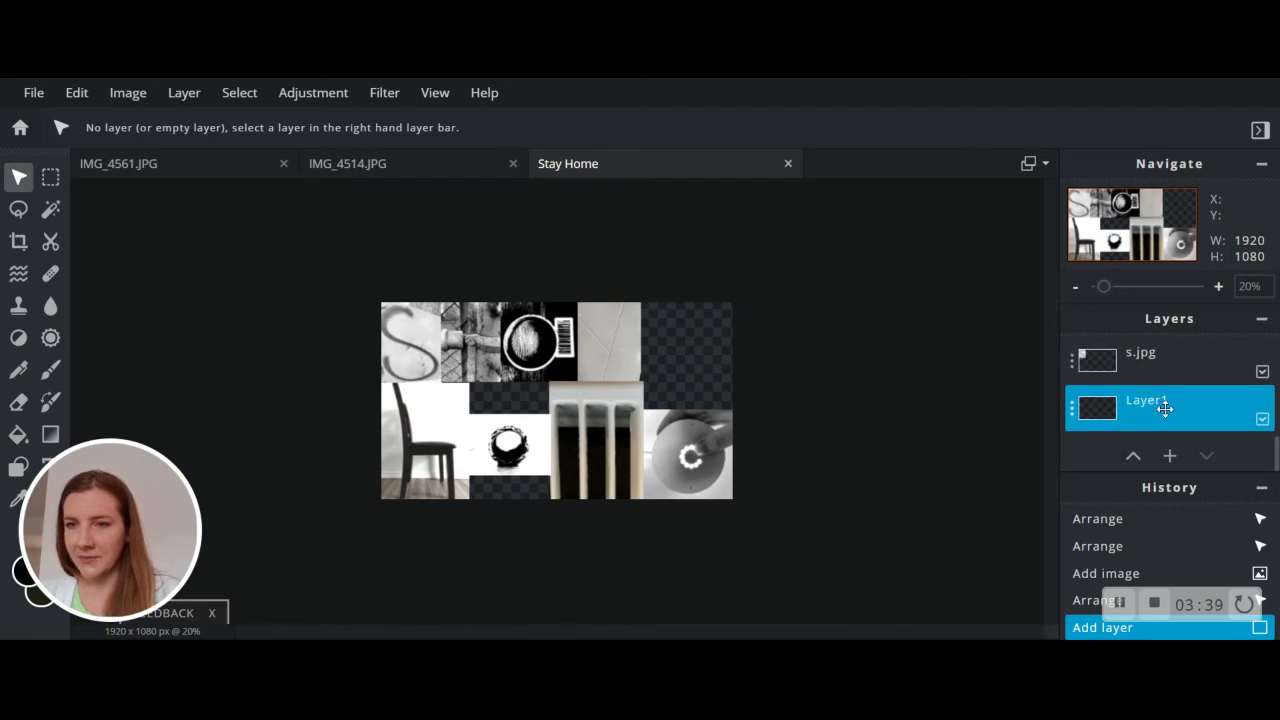
scroll(1165, 412, "up", 3)
scroll(1168, 418, "down", 3)
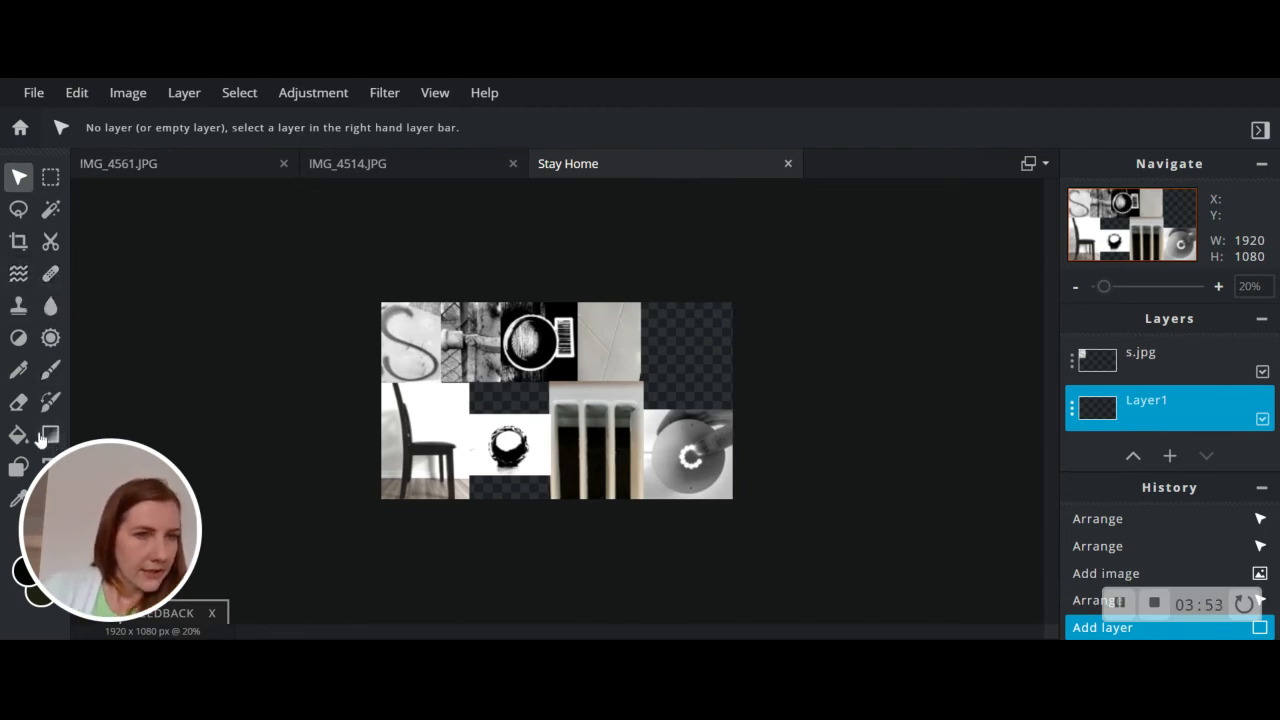
- Fill the background layer Layer1 with black using the Fill tool
left_click(18, 208)
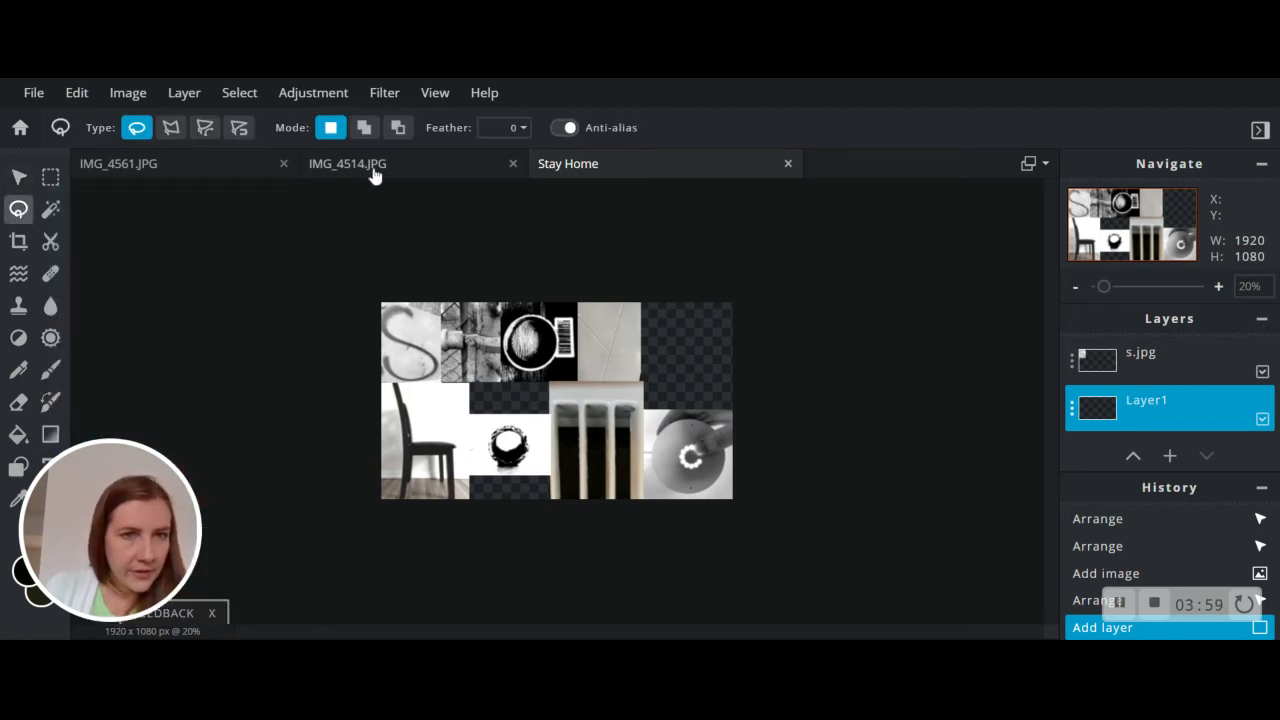
left_click(50, 433)
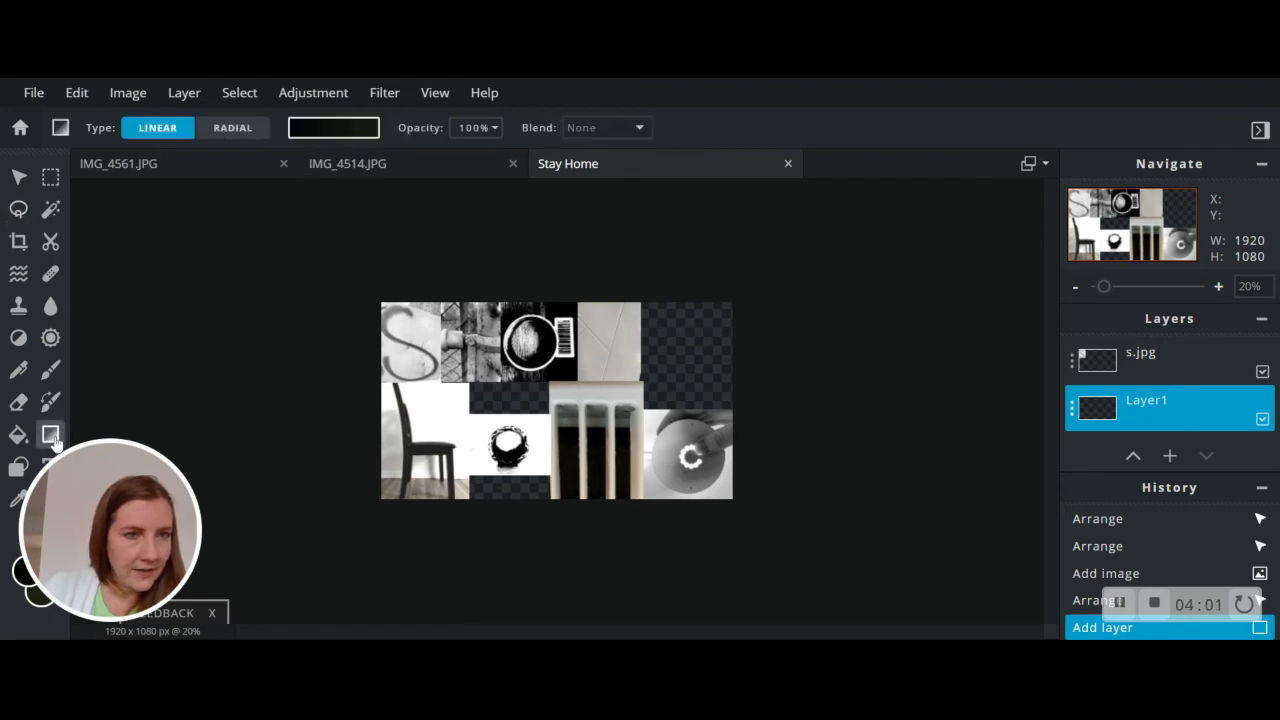
left_click(17, 434)
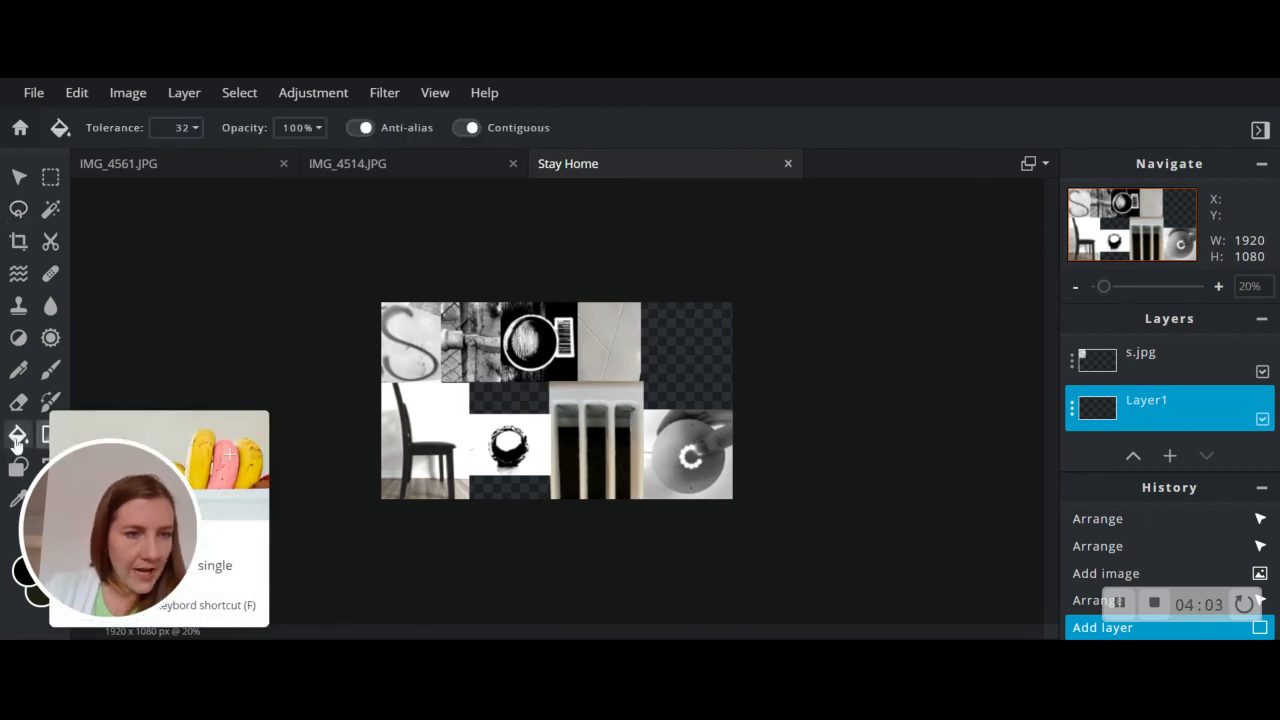
left_click(20, 584)
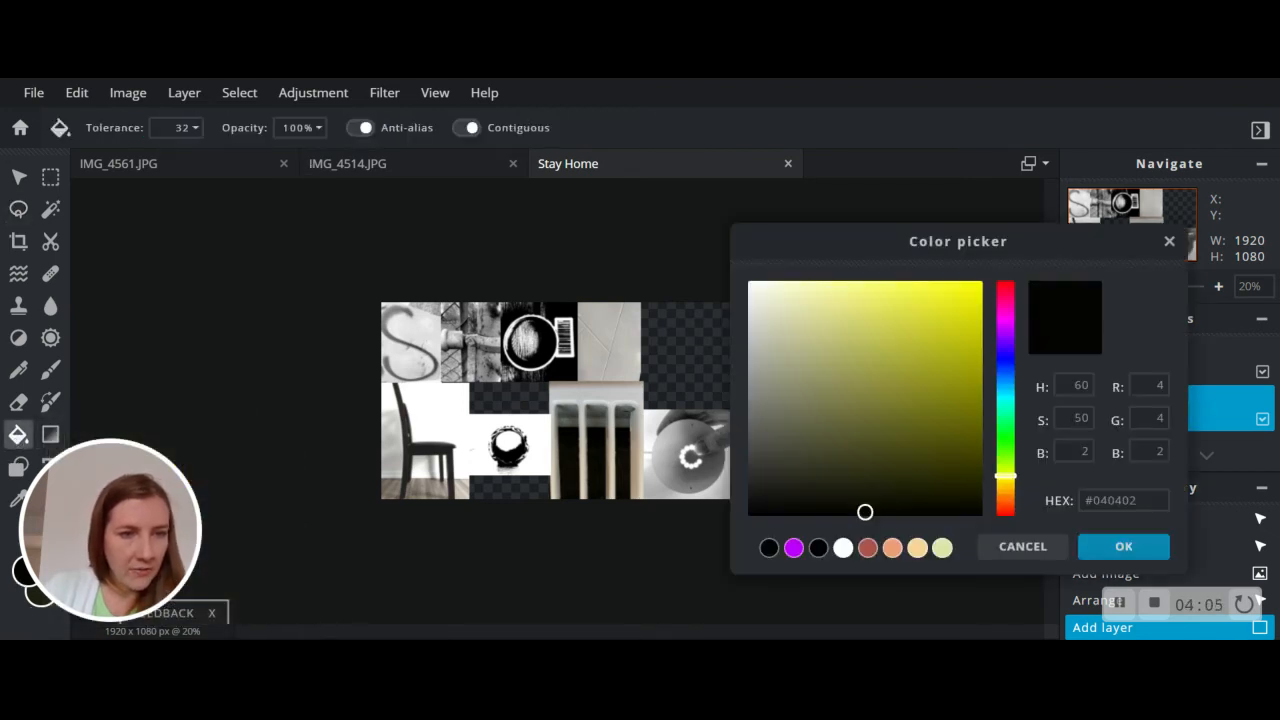
left_click_drag(864, 511, 748, 281)
left_click(1169, 241)
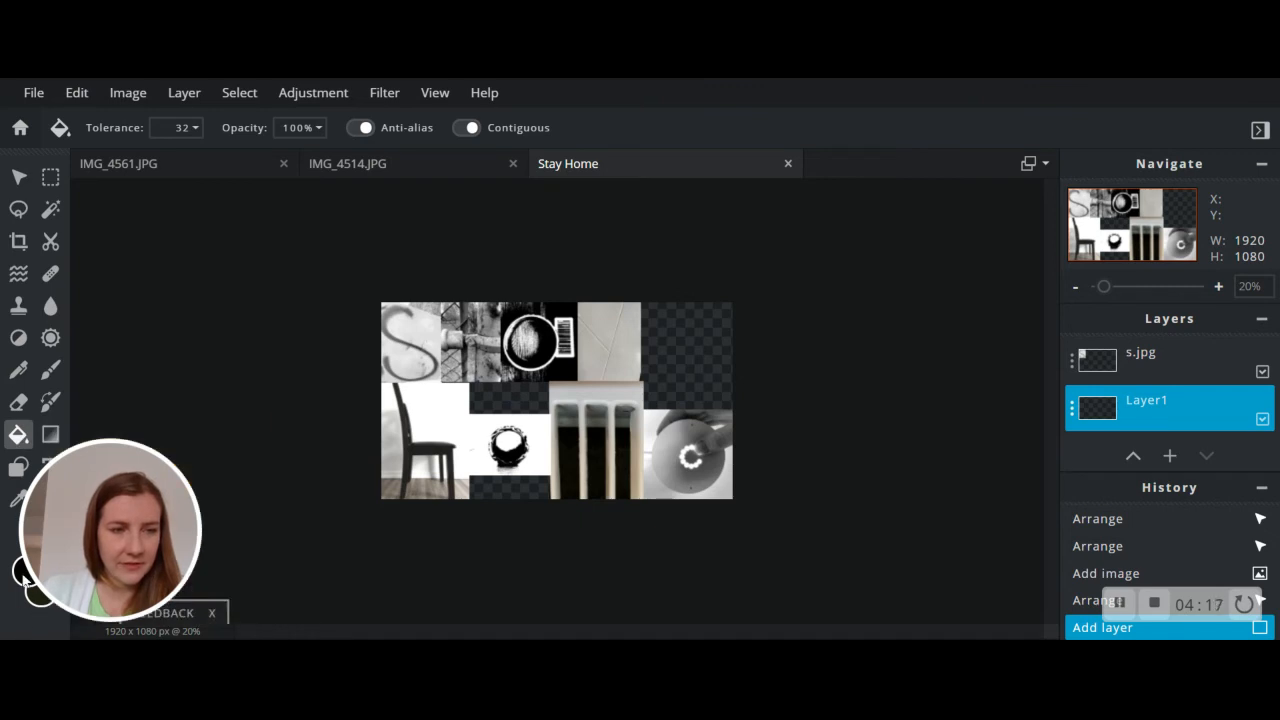
left_click(681, 374)
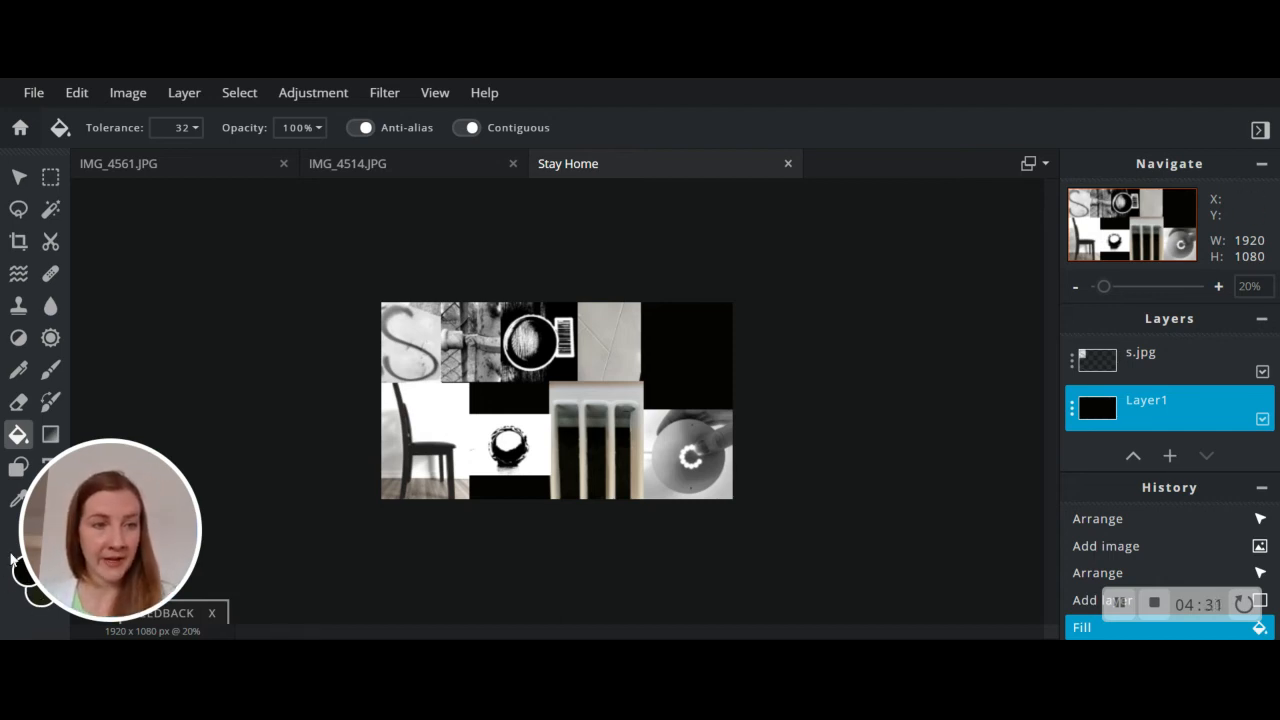
- Choose the rectangle shape and set the main colour to off-white #FEFEF9
left_click(18, 472)
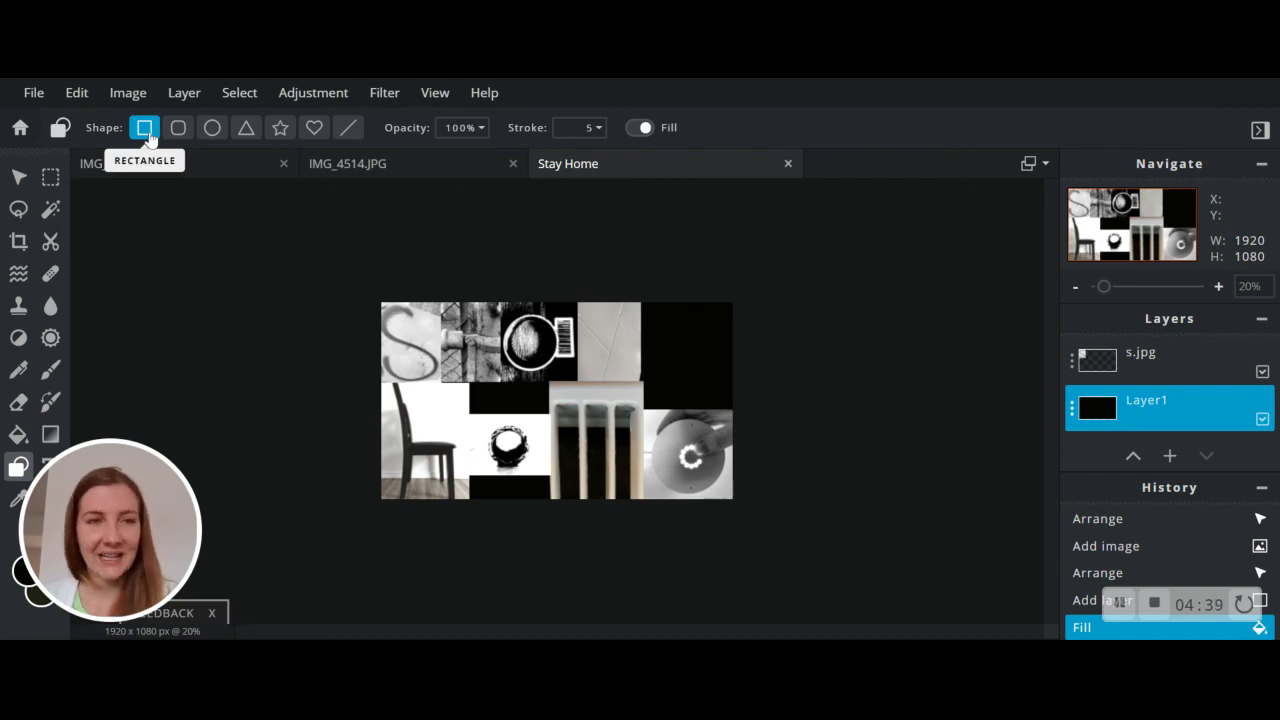
left_click(18, 588)
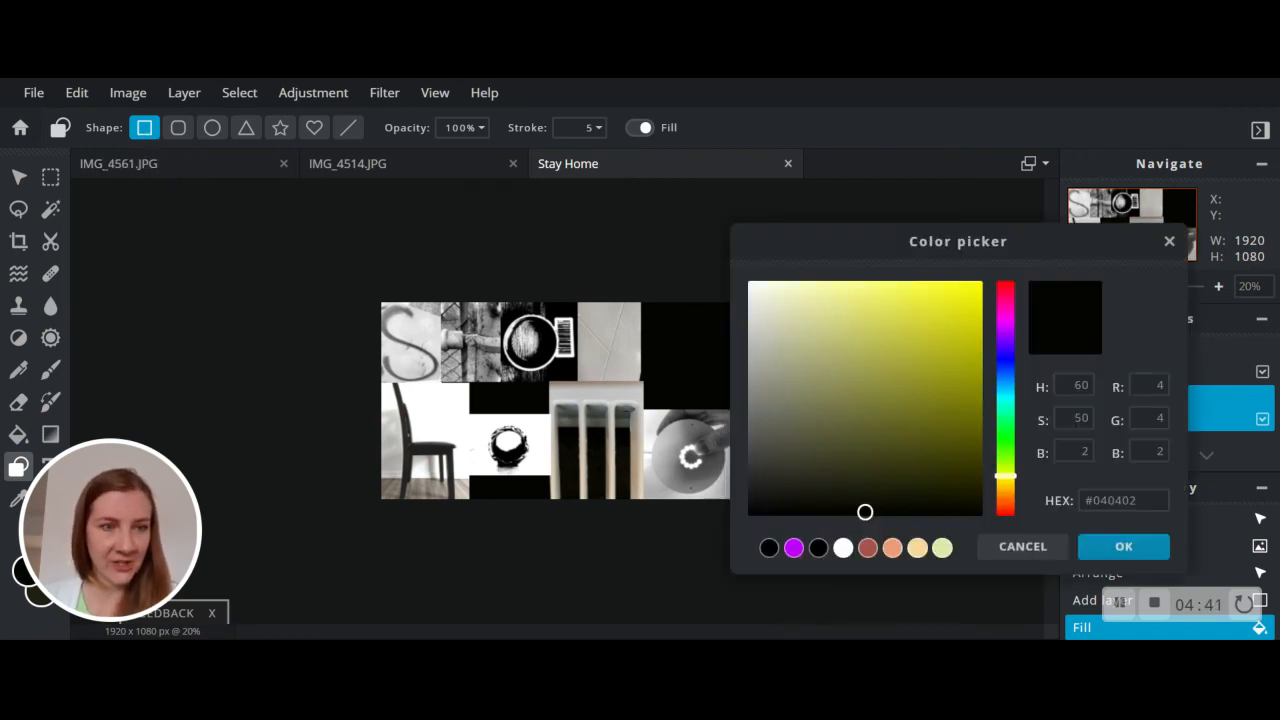
left_click_drag(865, 512, 755, 289)
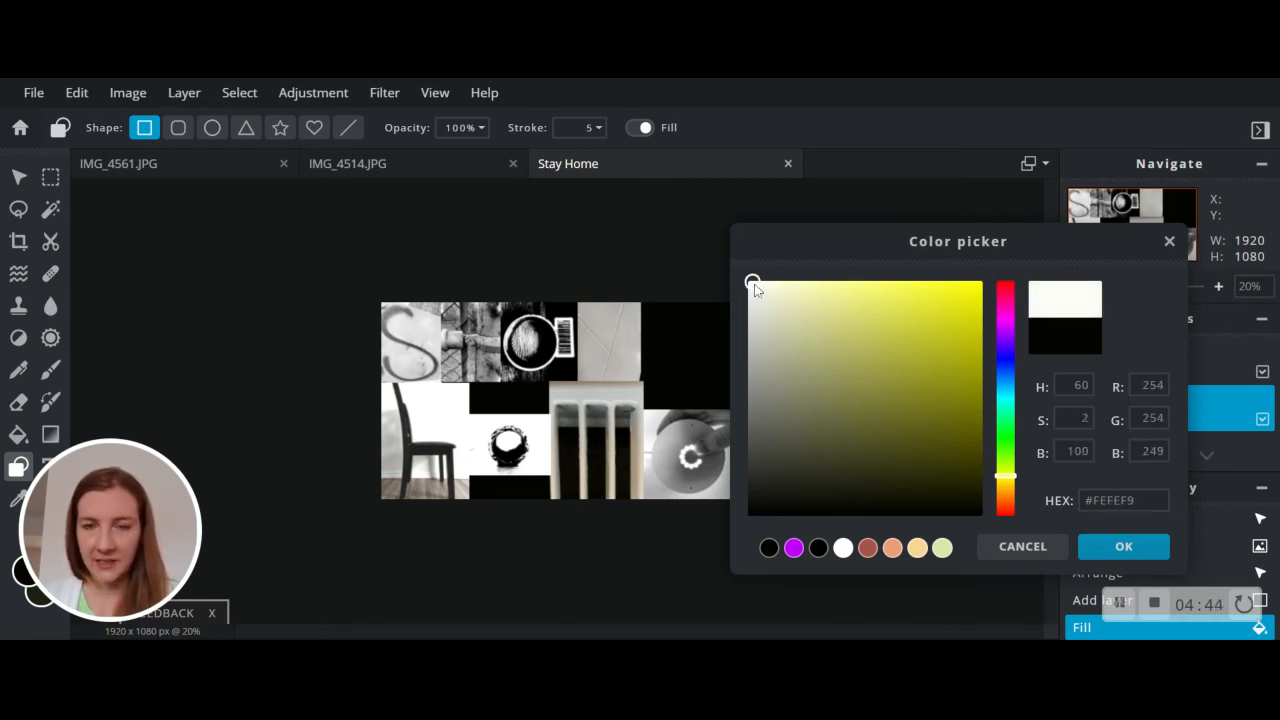
left_click(1123, 547)
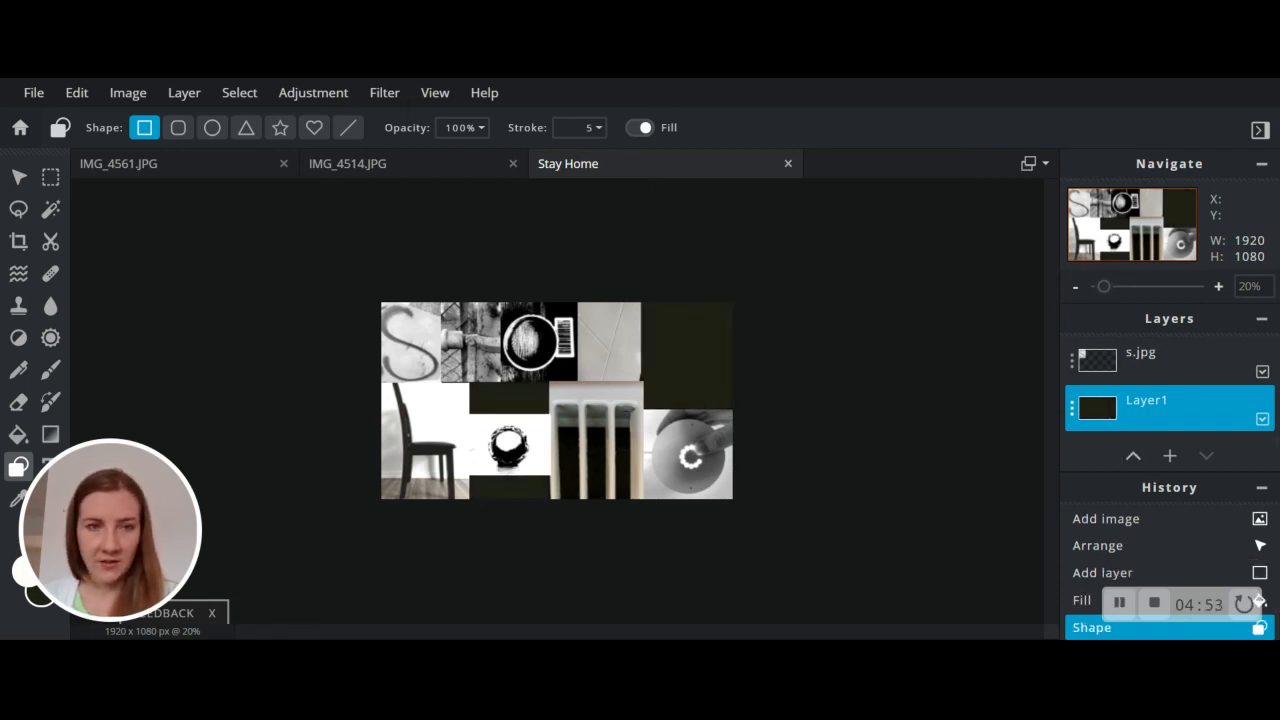
- Draw a filled rectangle across the canvas on Layer1, then fill the layer with the off-white colour
left_click_drag(405, 317, 728, 503)
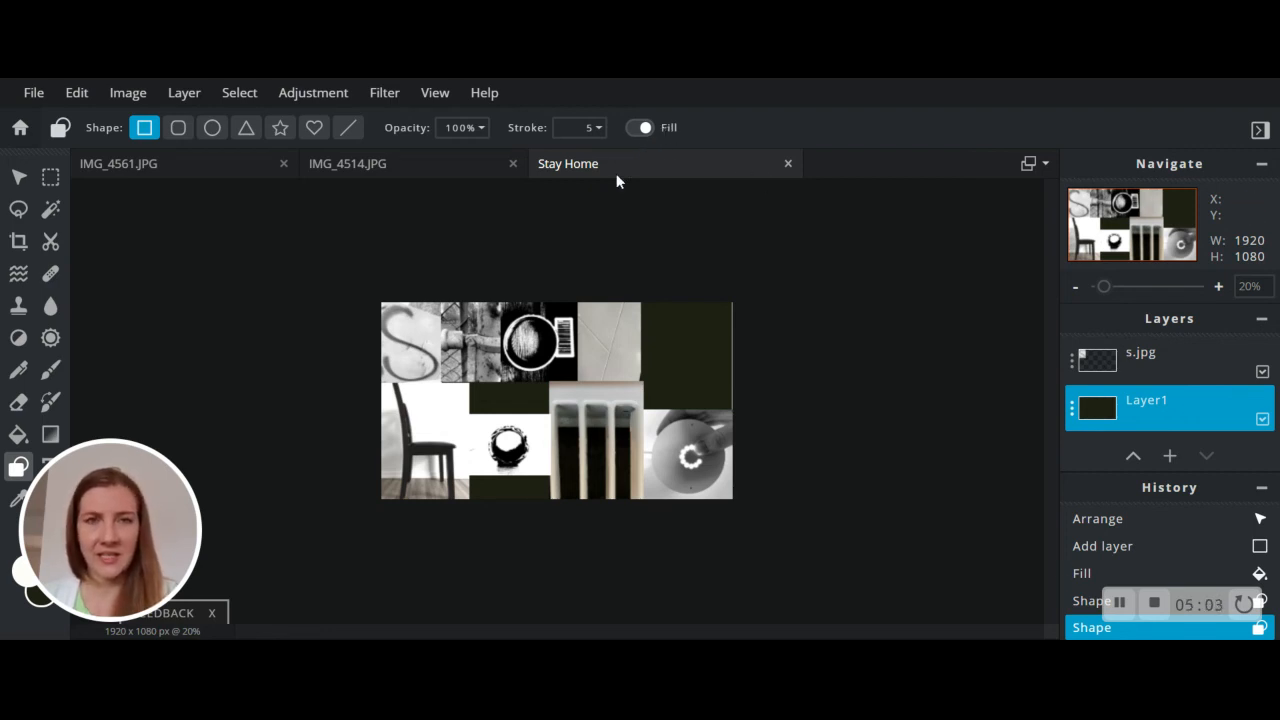
left_click(18, 434)
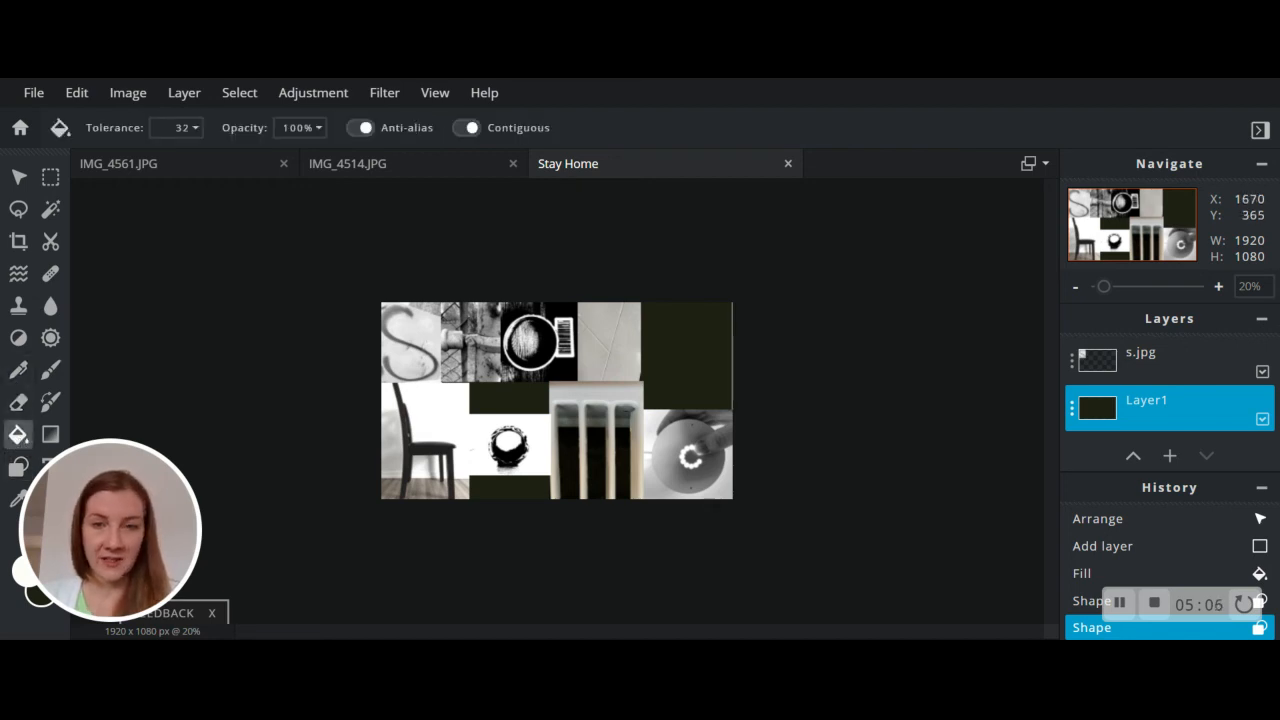
left_click(686, 369)
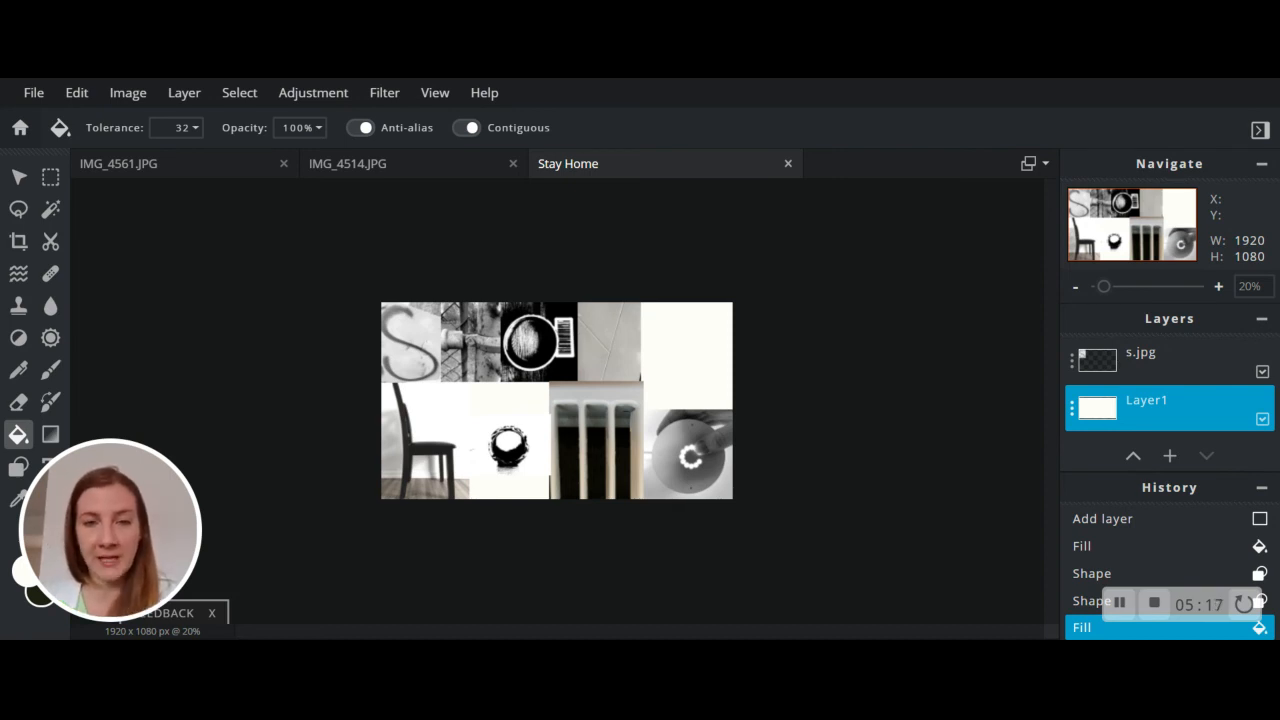
- Enlarge the ring picture on layer o.jpg to about 700 x 525 px, centred between the chair and the radiator
scroll(1176, 380, "up", 5)
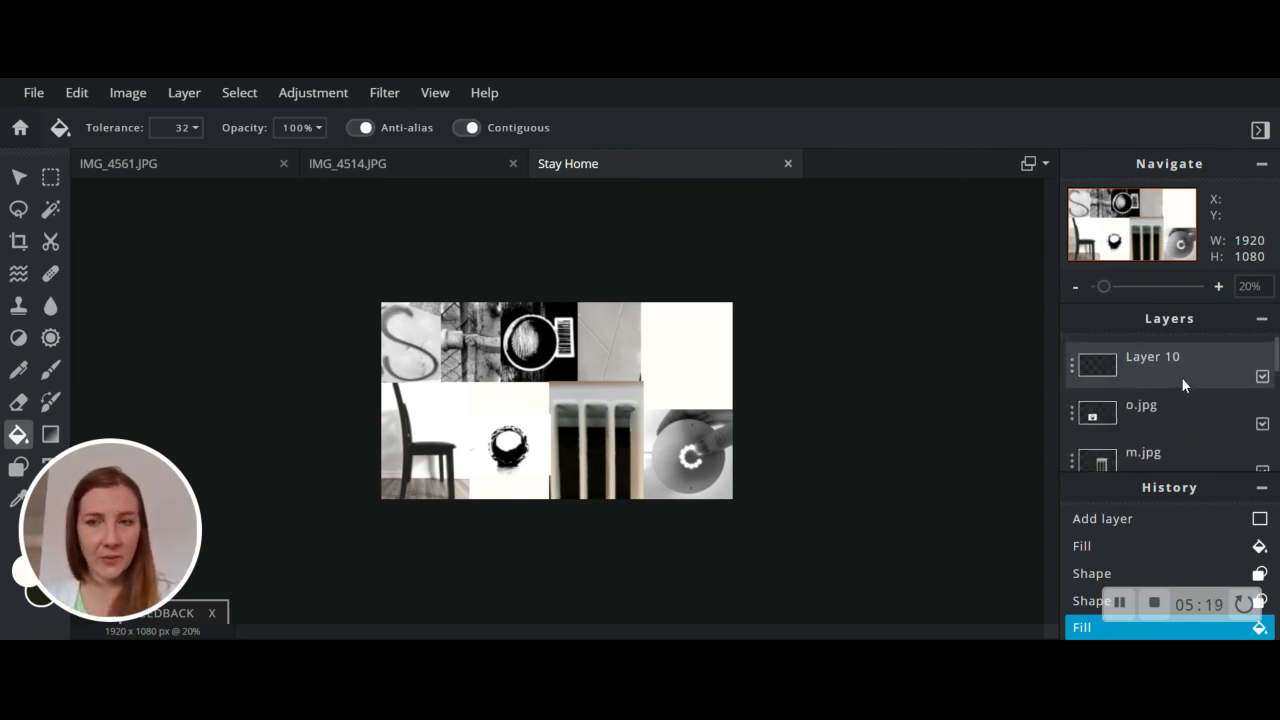
left_click(1142, 411)
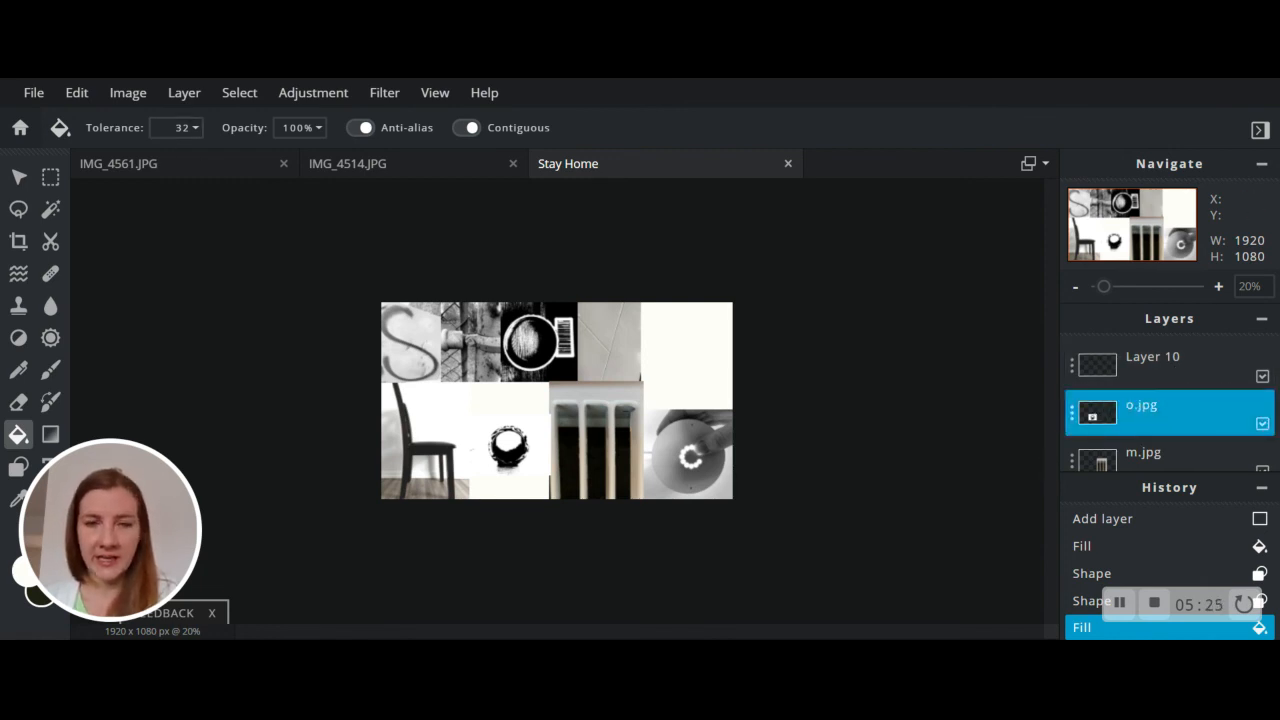
left_click(19, 177)
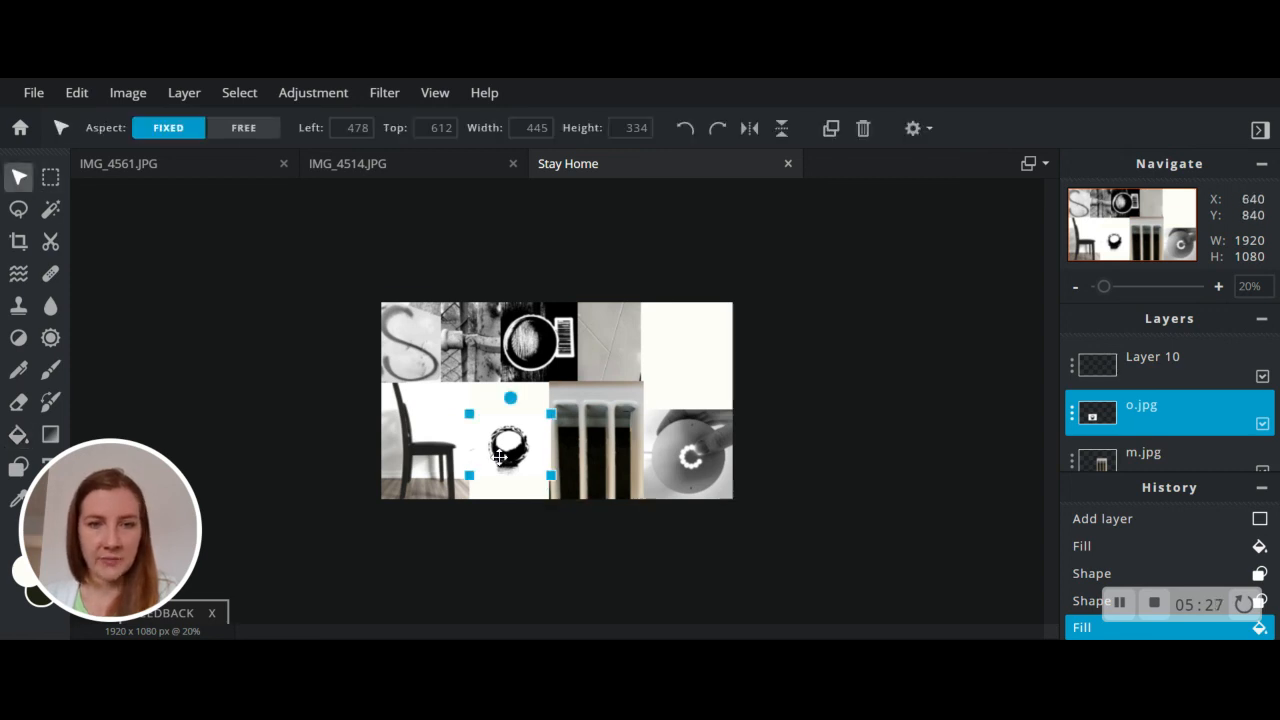
left_click_drag(499, 461, 497, 456)
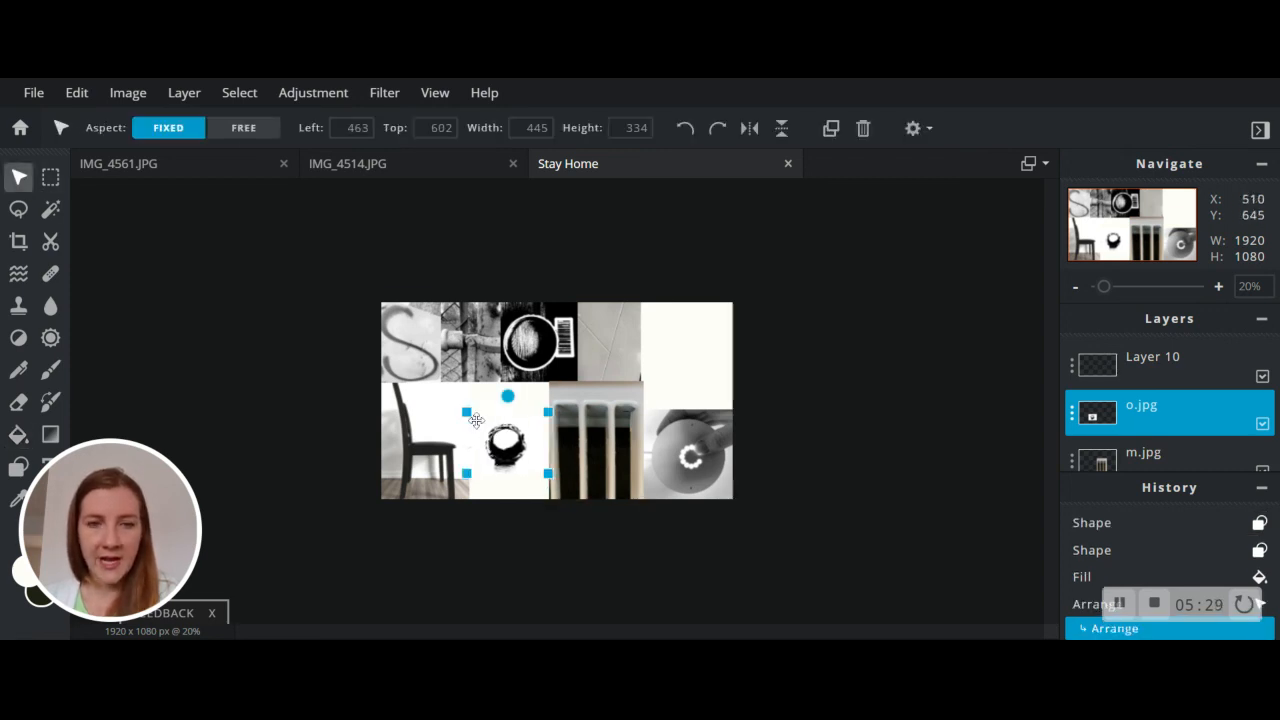
left_click_drag(467, 413, 497, 440)
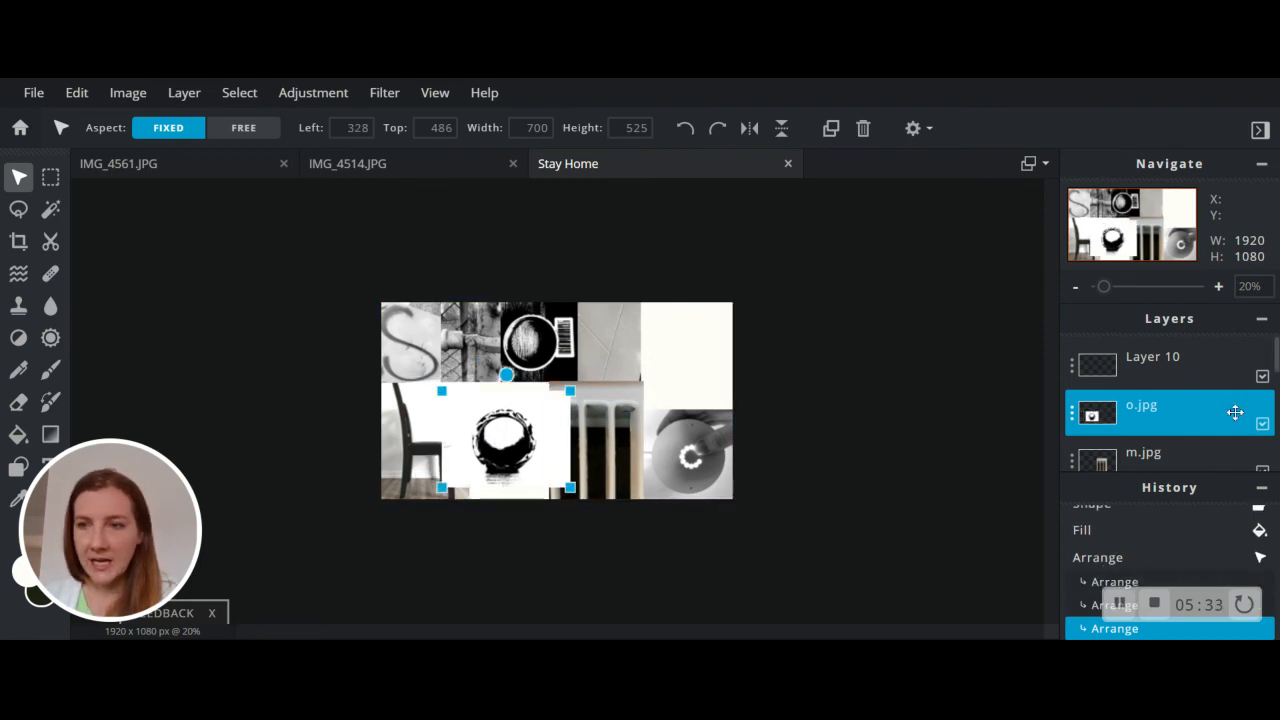
- Move layer o.jpg down the stack below m.jpg, C.jpg and h (1).jpg, directly above y.jpg
scroll(1189, 409, "down", 3)
scroll(1159, 382, "up", 3)
left_click_drag(1162, 392, 1160, 434)
scroll(1160, 385, "down", 1)
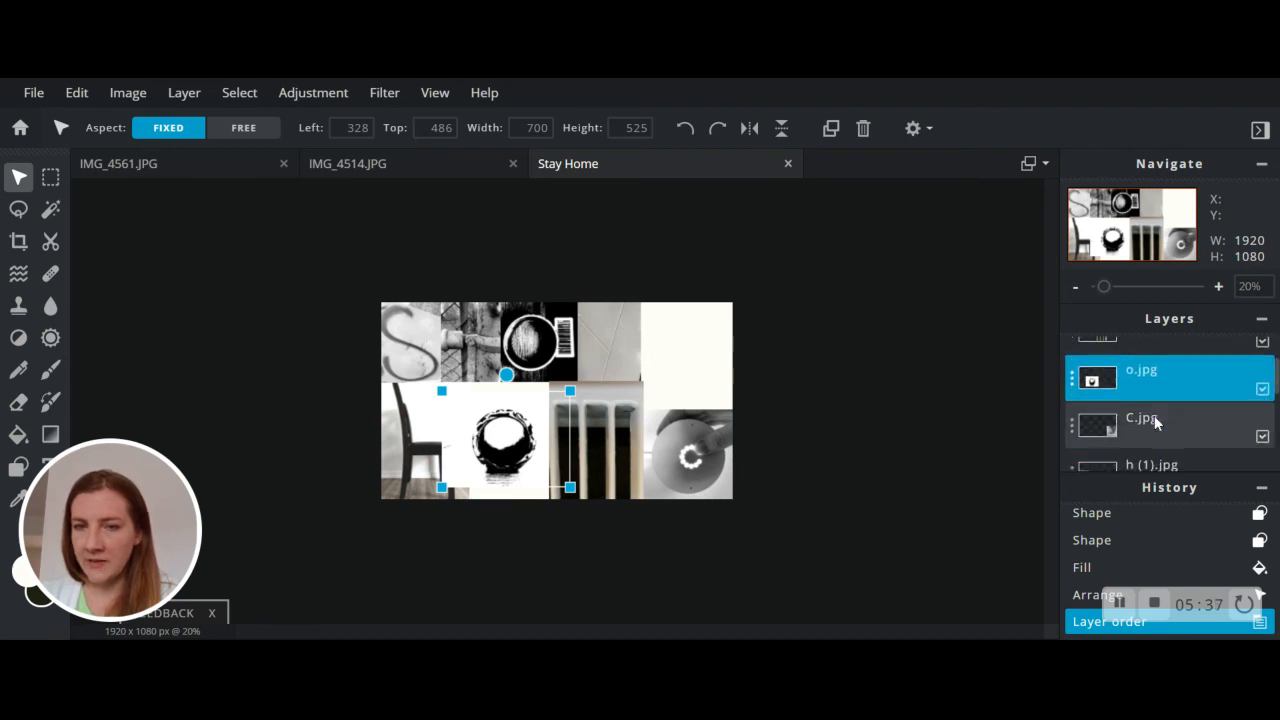
left_click_drag(1147, 382, 1146, 424)
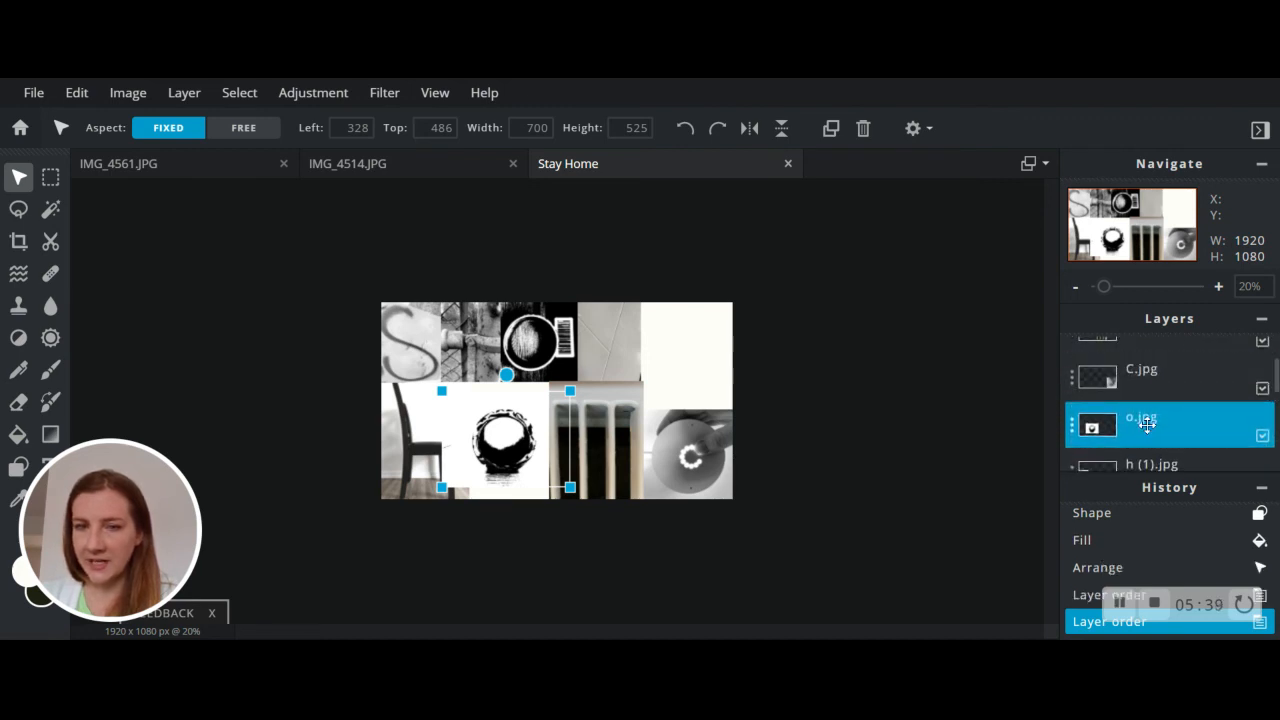
scroll(1151, 400, "down", 2)
left_click_drag(1160, 346, 1153, 384)
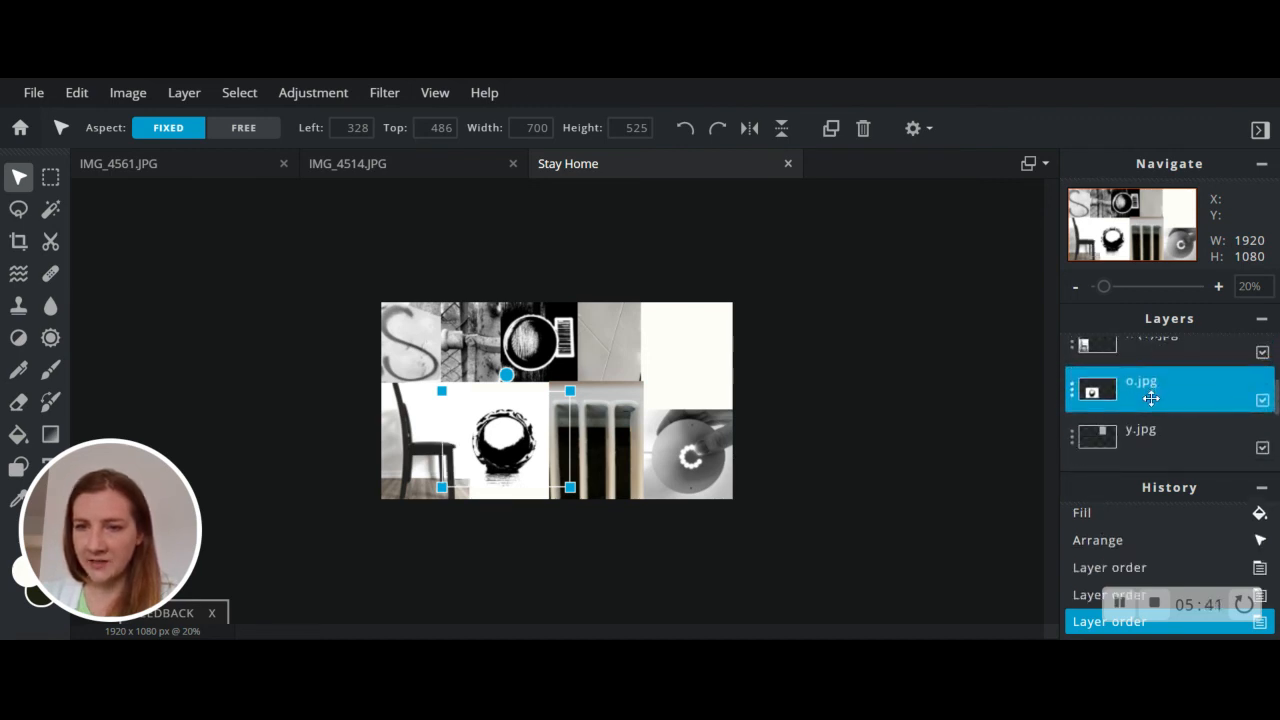
left_click(375, 551)
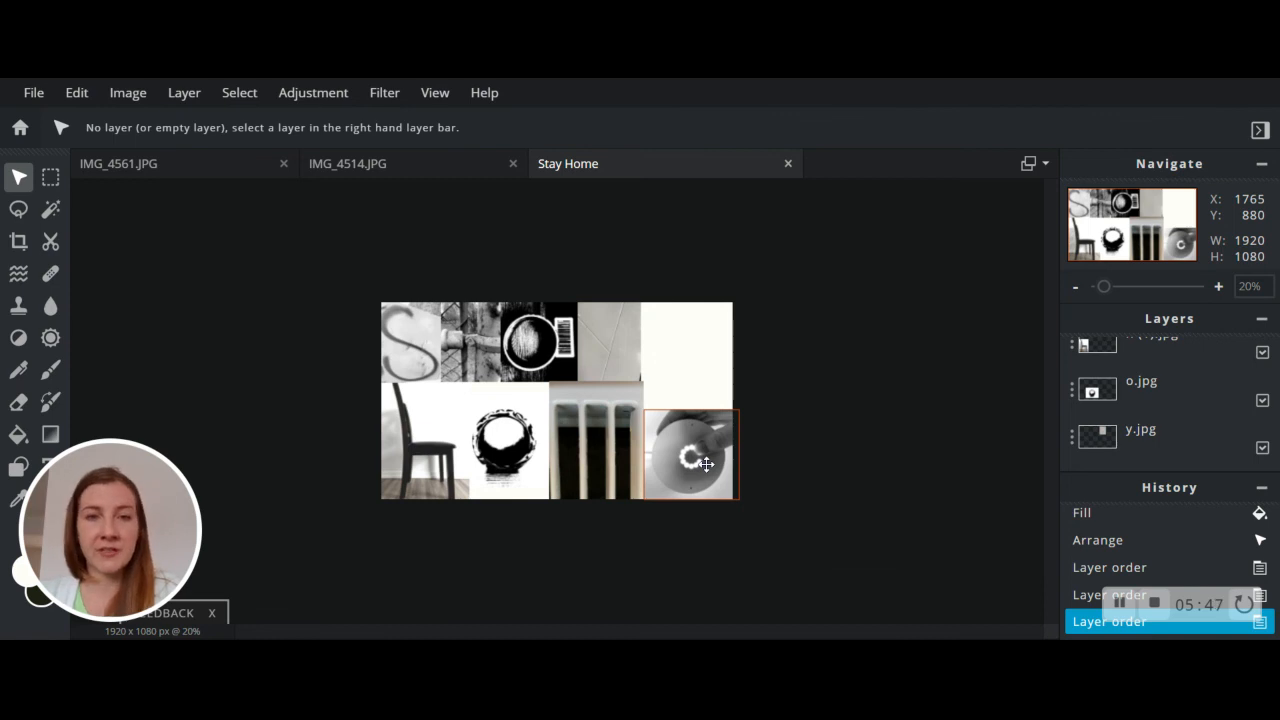
- Shift the S, T, O and Y pictures of the upper row right, keeping them side by side and centred above the lower row
left_click_drag(614, 345, 683, 347)
left_click_drag(549, 346, 617, 347)
left_click_drag(483, 349, 549, 350)
left_click_drag(422, 349, 573, 350)
left_click_drag(663, 355, 642, 355)
left_click(886, 411)
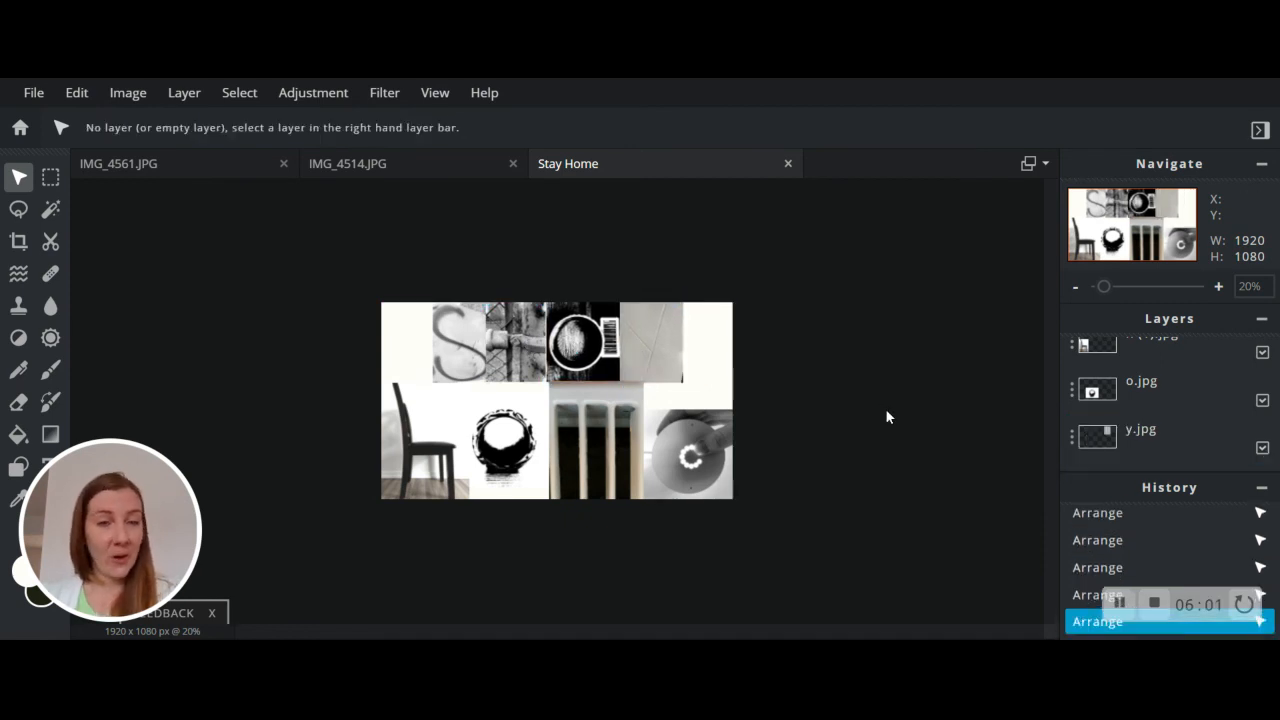